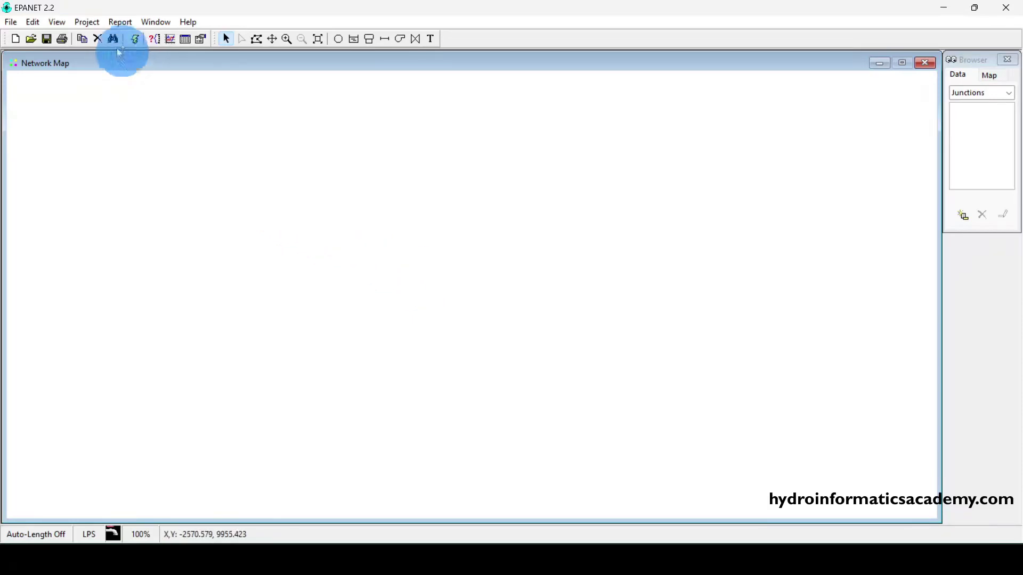
# Step: Show the Project menu commands over the empty EPANET network map
pyautogui.click(83, 27)
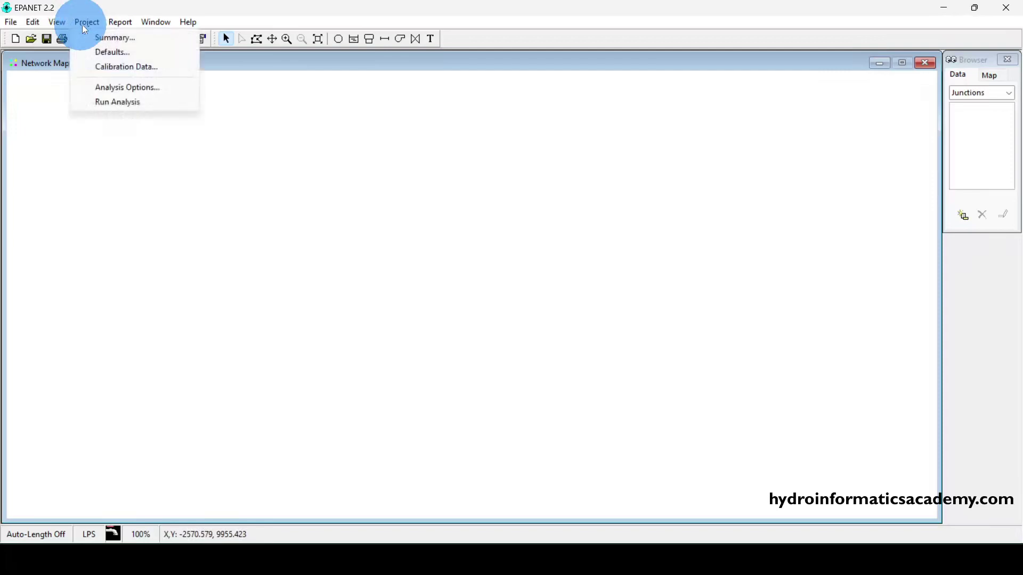
# Step: Open Project Defaults and review the ID Labels prefixes and default Properties
pyautogui.click(133, 51)
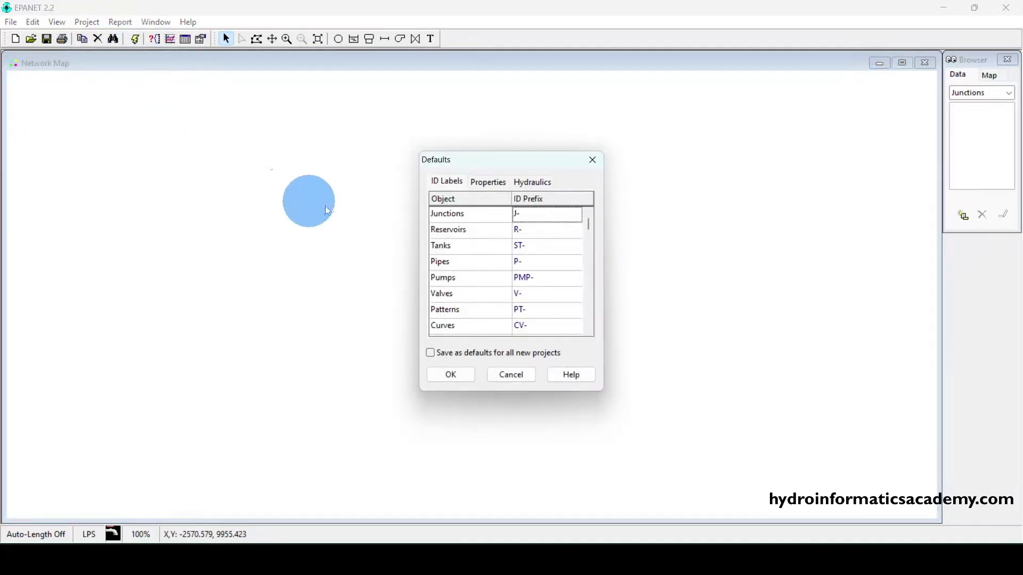
pyautogui.moveTo(514, 163); pyautogui.dragTo(483, 141)
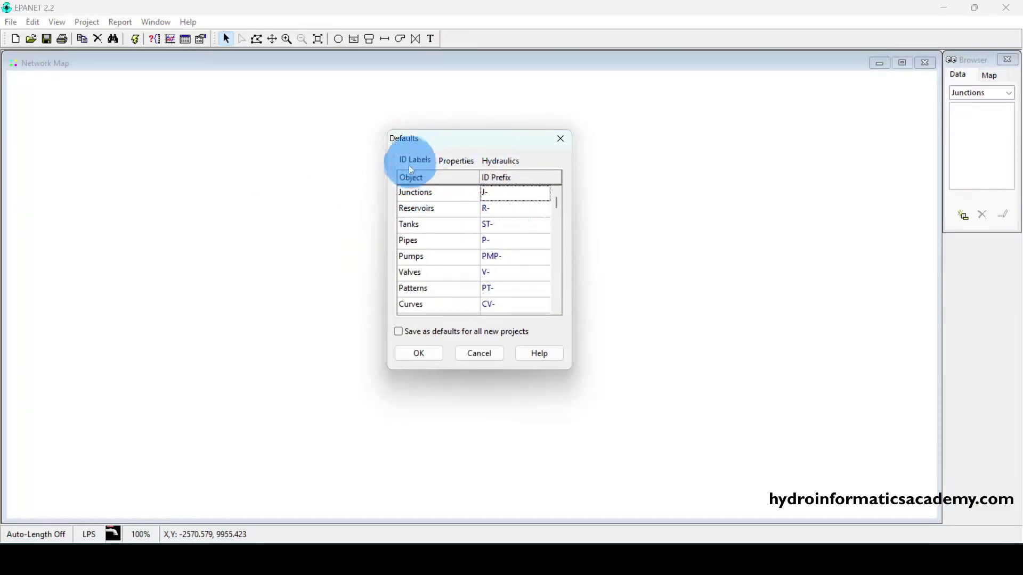
pyautogui.click(459, 258)
pyautogui.scroll(-4, 459, 257)
pyautogui.scroll(8, 462, 261)
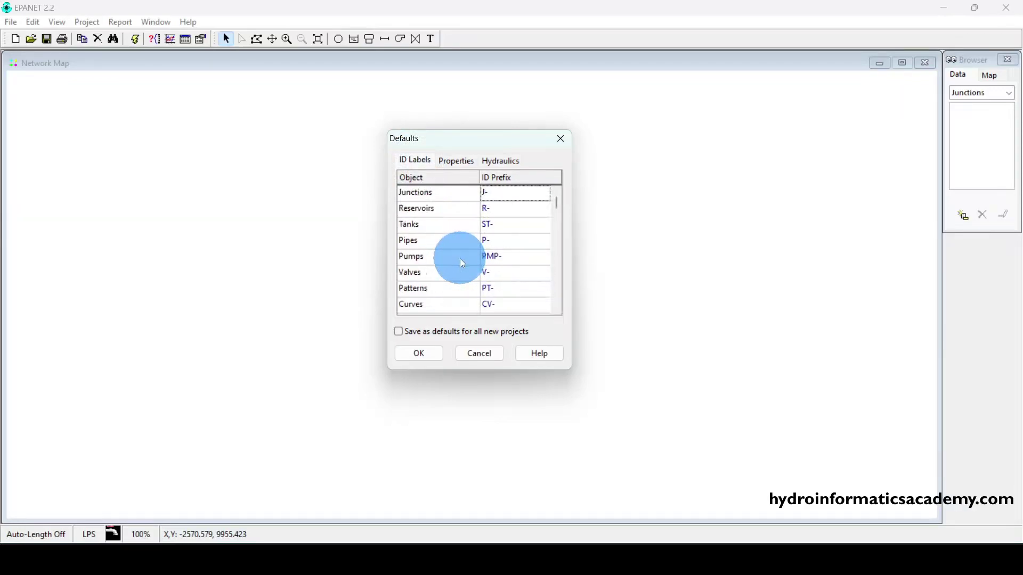
pyautogui.click(418, 160)
pyautogui.click(458, 161)
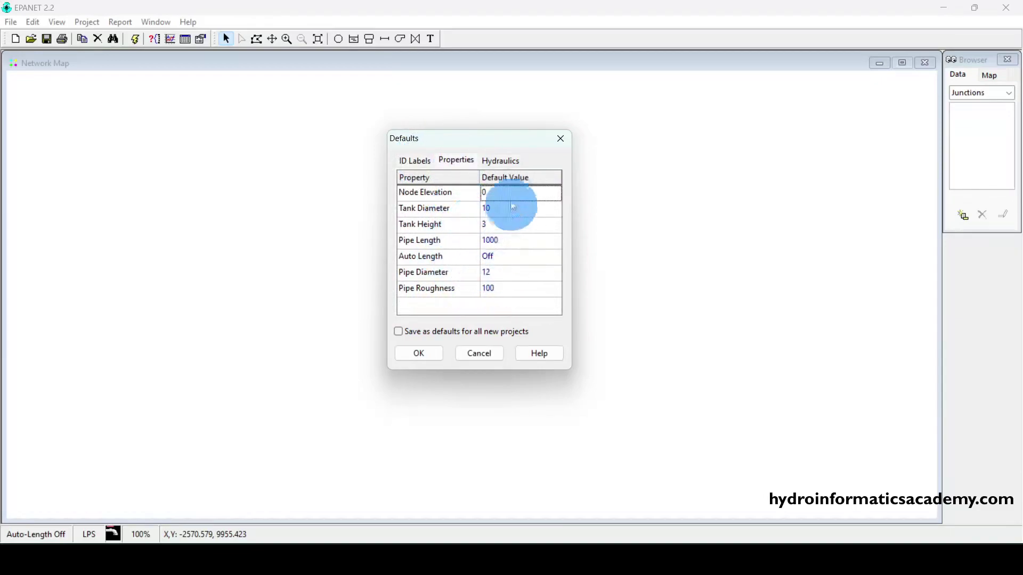
# Step: Check the Hydraulics defaults (LPS flow units, H-W formula) and accept them with OK
pyautogui.click(502, 161)
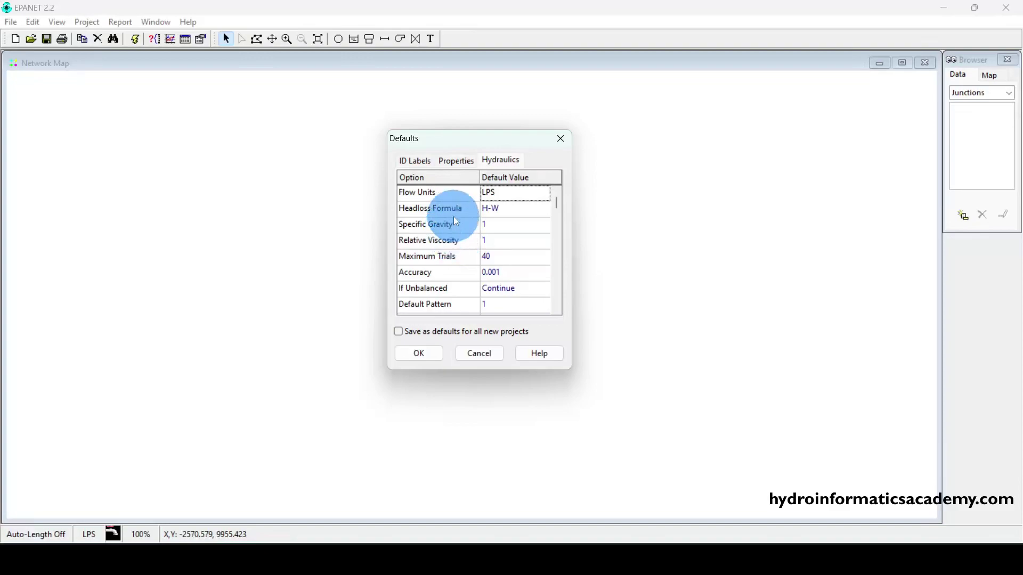
pyautogui.click(452, 196)
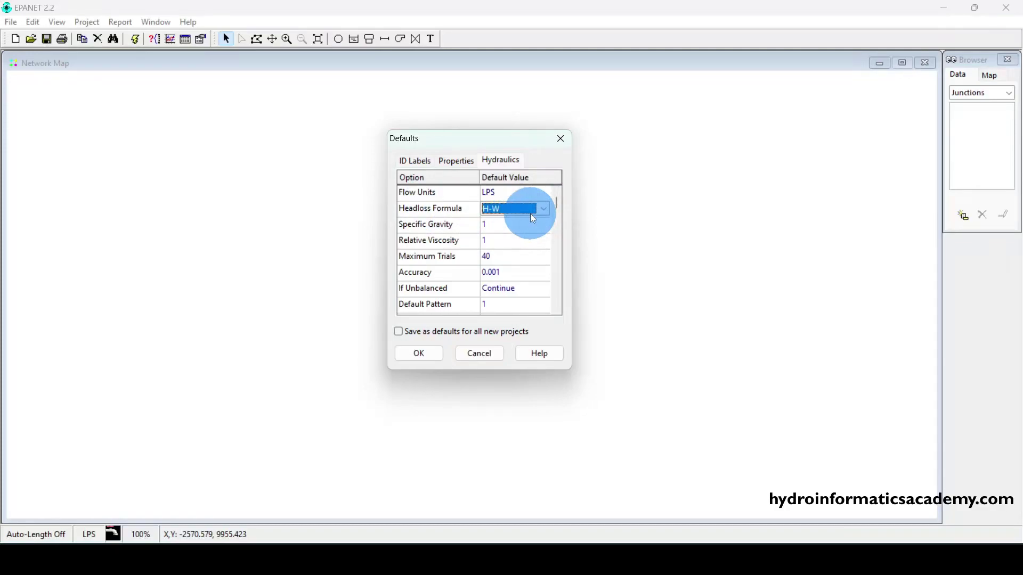
pyautogui.click(442, 229)
pyautogui.scroll(-8, 447, 261)
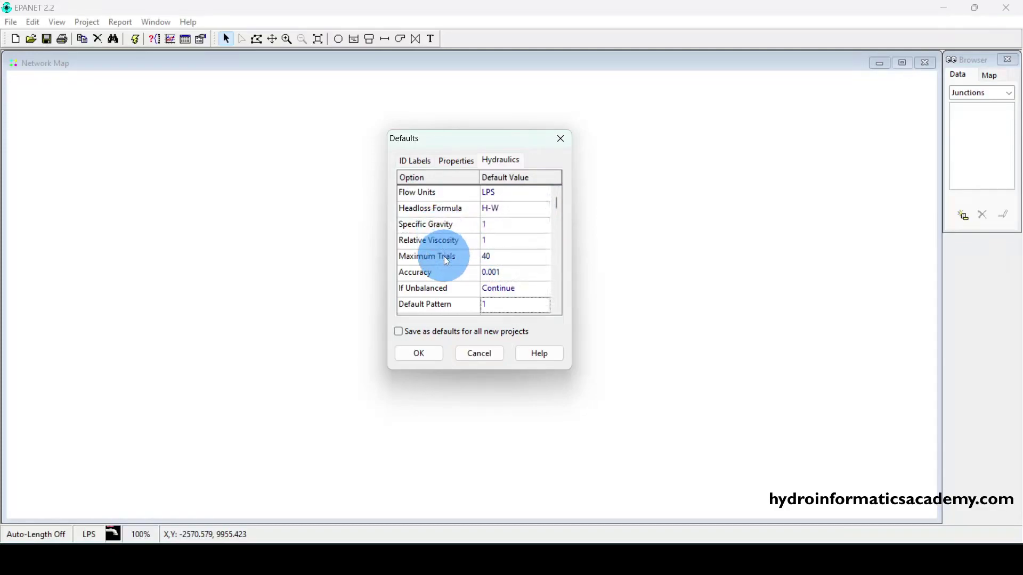
pyautogui.scroll(6, 446, 261)
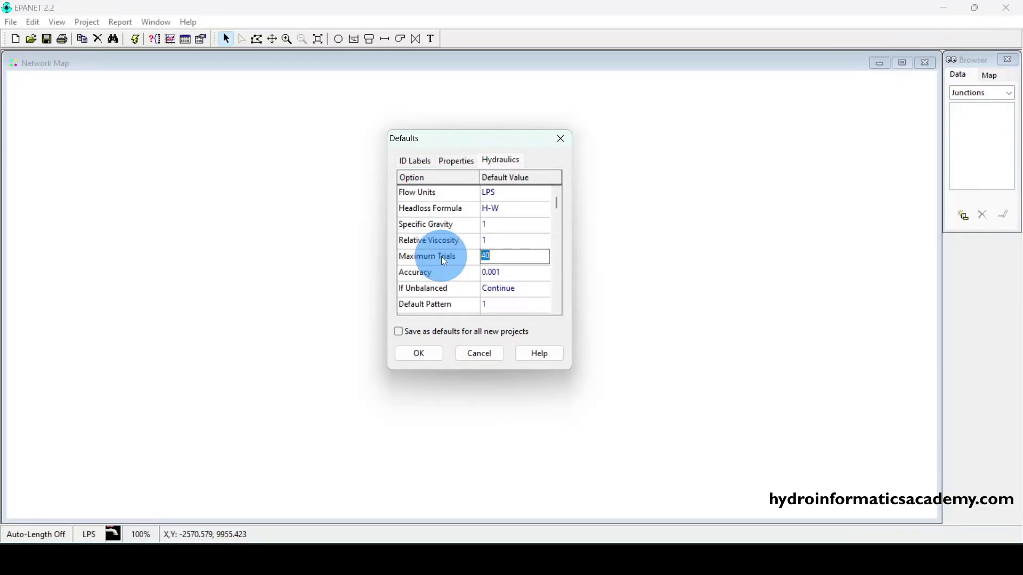
pyautogui.click(422, 356)
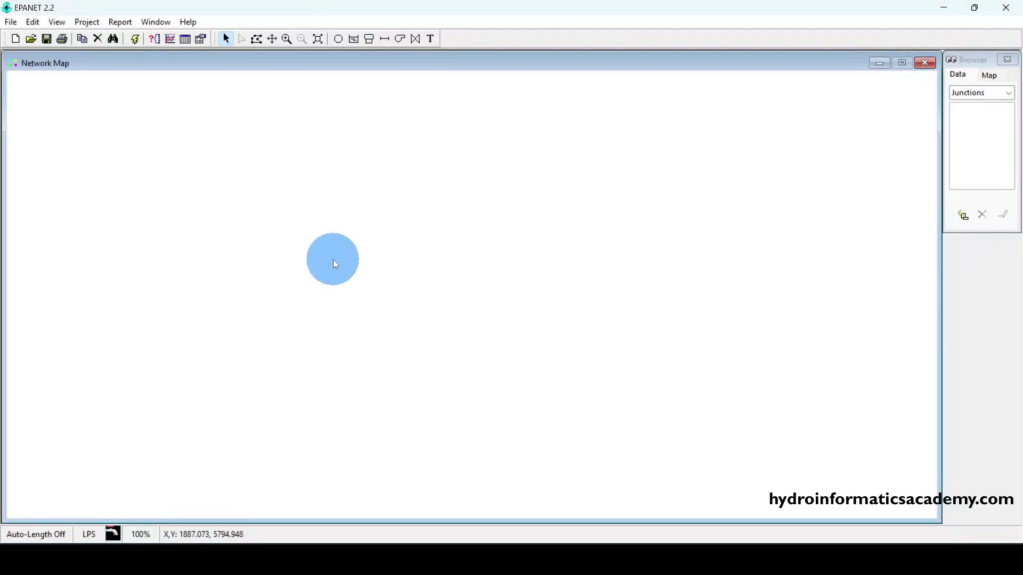
# Step: Import the network file xls2inp.inp from the exceltools folder
pyautogui.click(11, 23)
pyautogui.moveTo(80, 104)
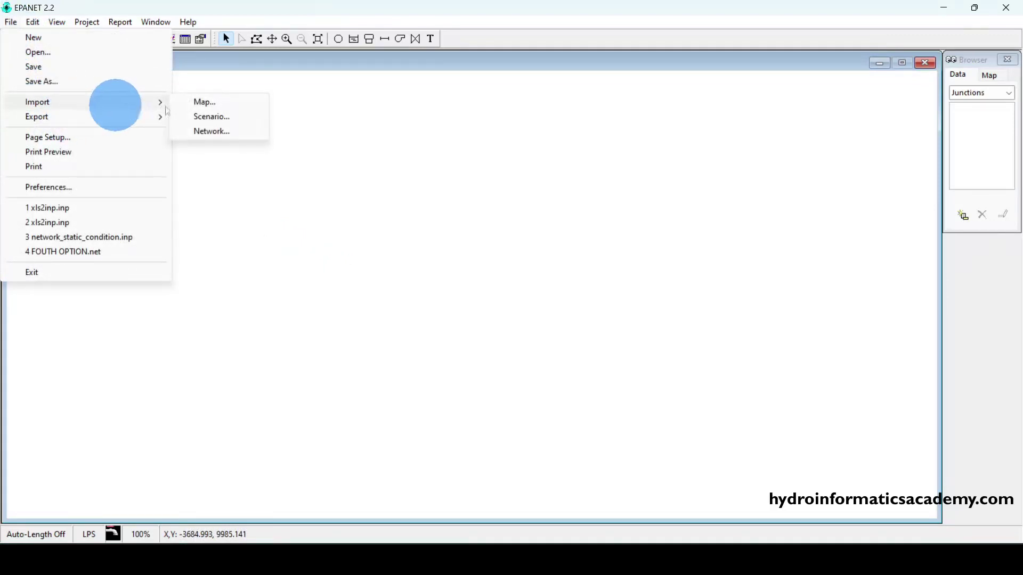
pyautogui.click(206, 132)
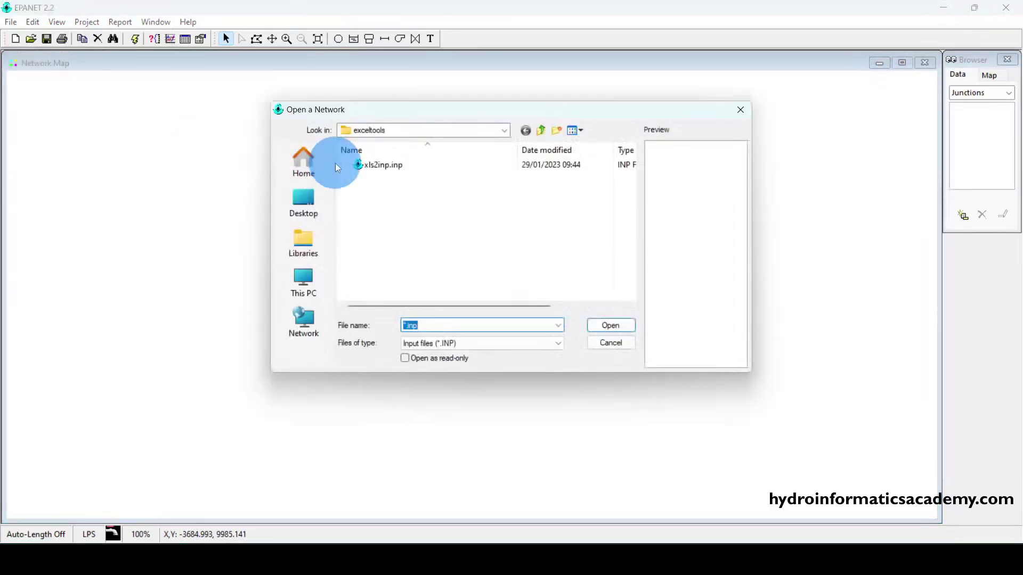
pyautogui.click(504, 132)
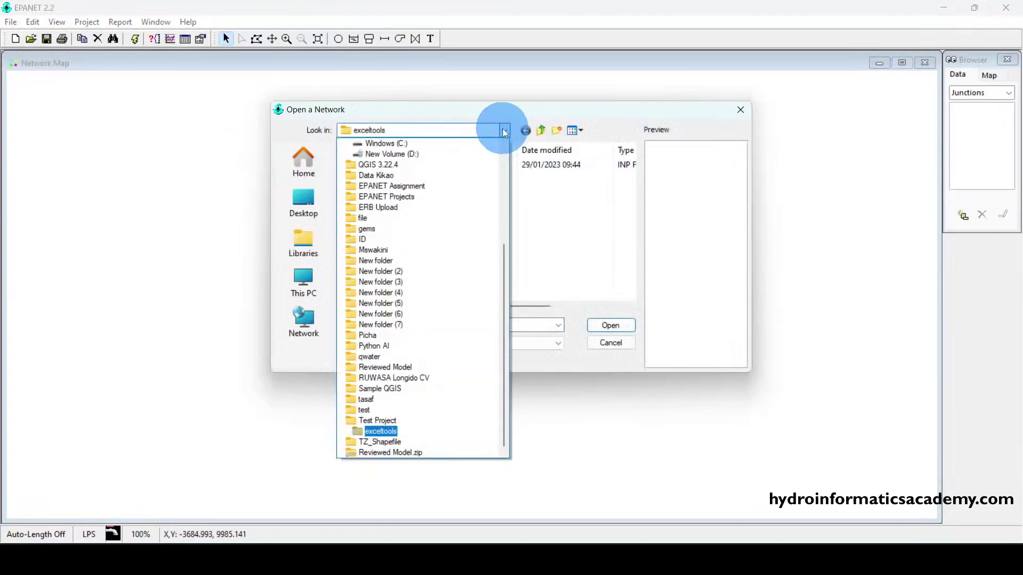
pyautogui.click(505, 132)
pyautogui.click(383, 167)
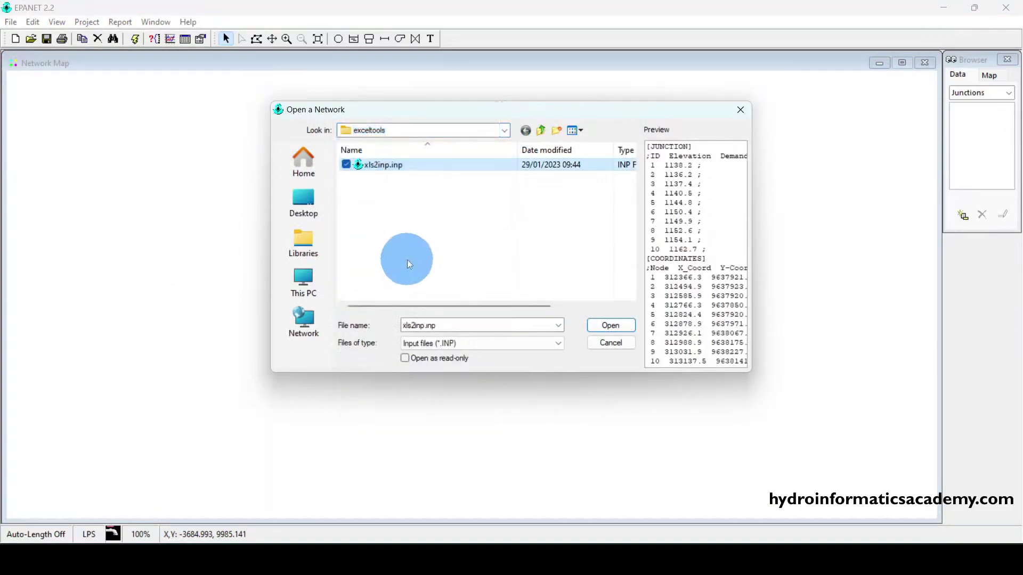
pyautogui.click(612, 326)
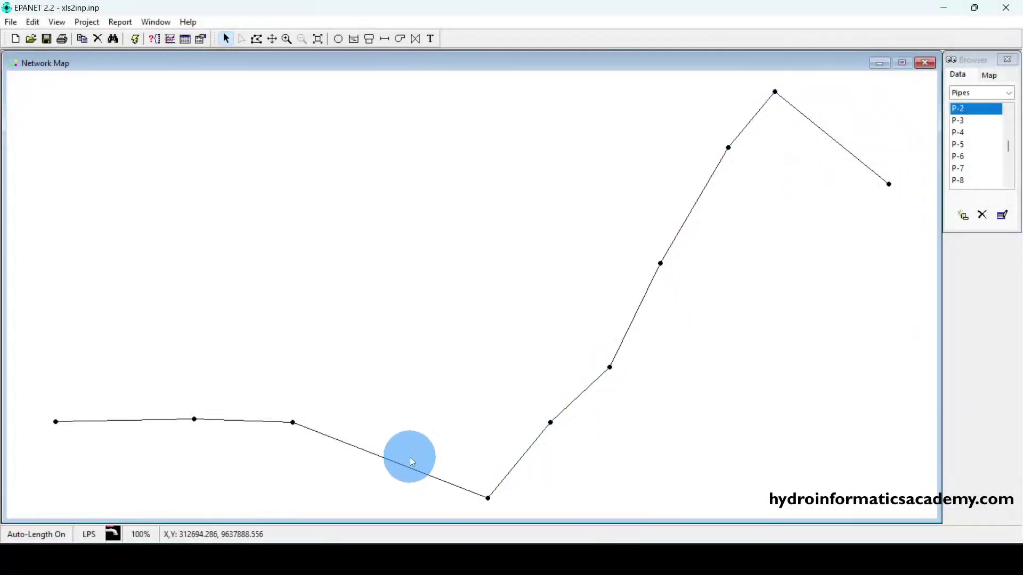
# Step: Check pipe lengths P-9 (136.06) and P-4 (91.28), then bring up Google Earth Pro
pyautogui.doubleClick(843, 151)
pyautogui.click(305, 267)
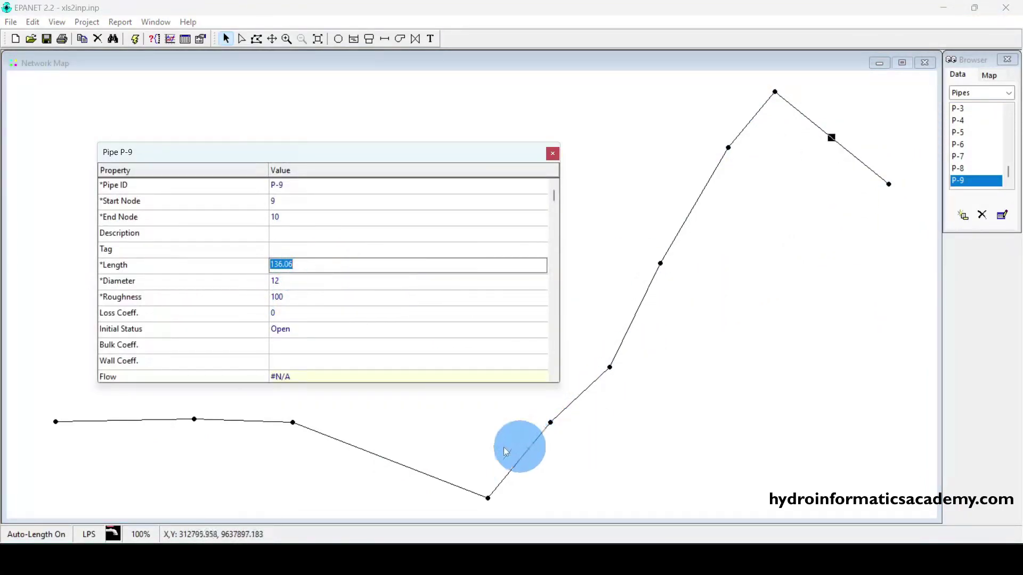
pyautogui.click(516, 461)
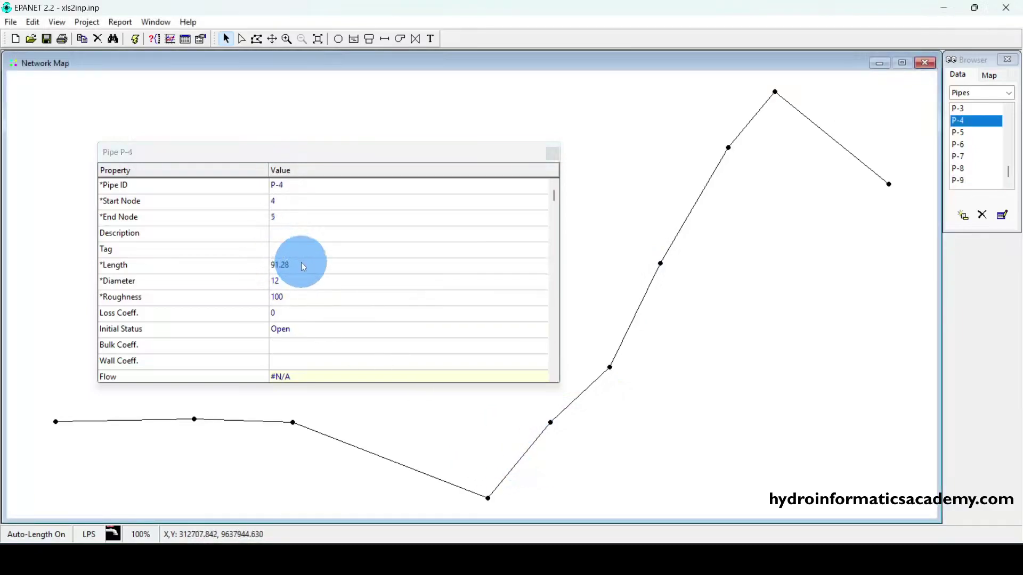
pyautogui.click(296, 266)
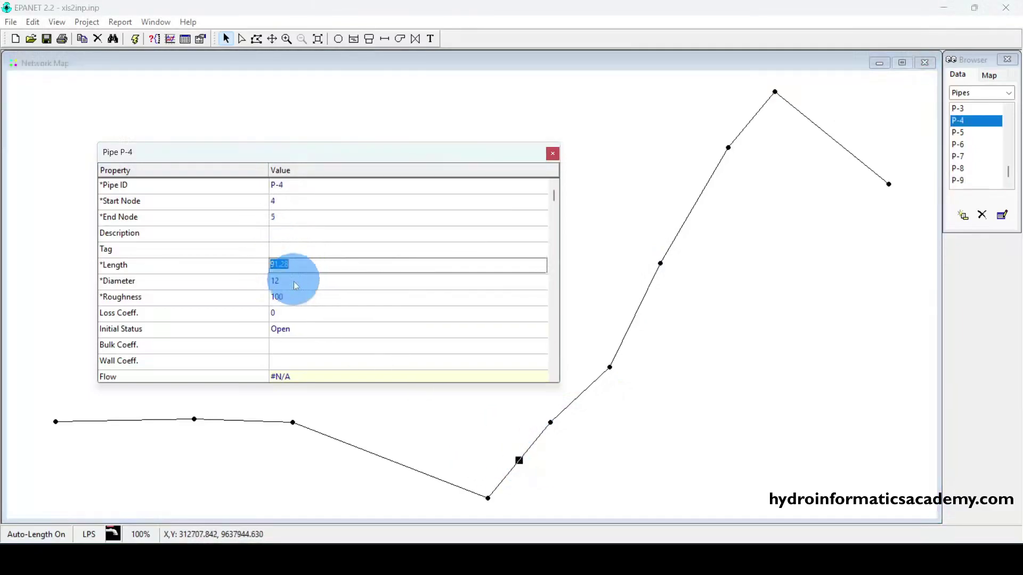
pyautogui.click(555, 152)
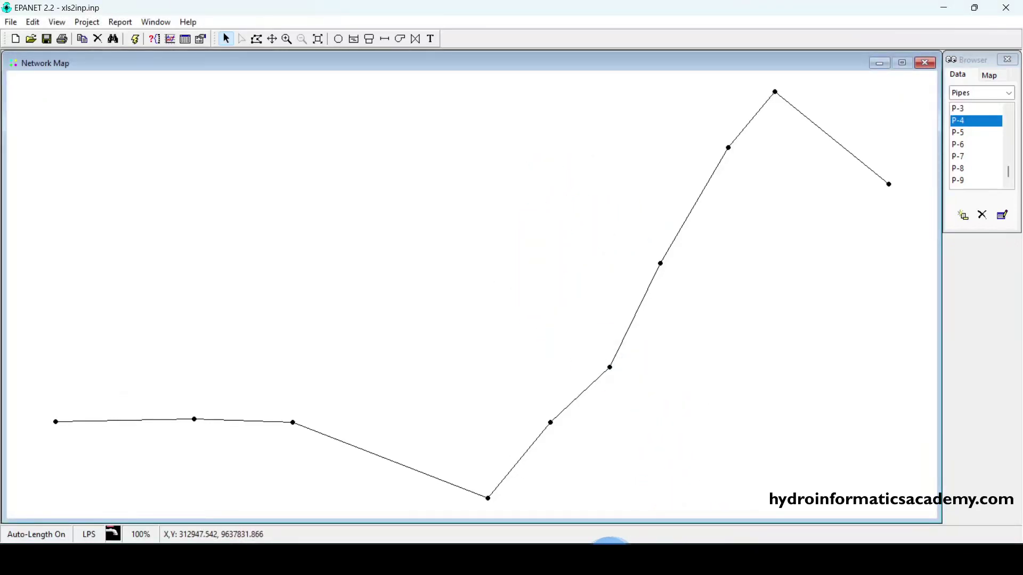
pyautogui.click(586, 554)
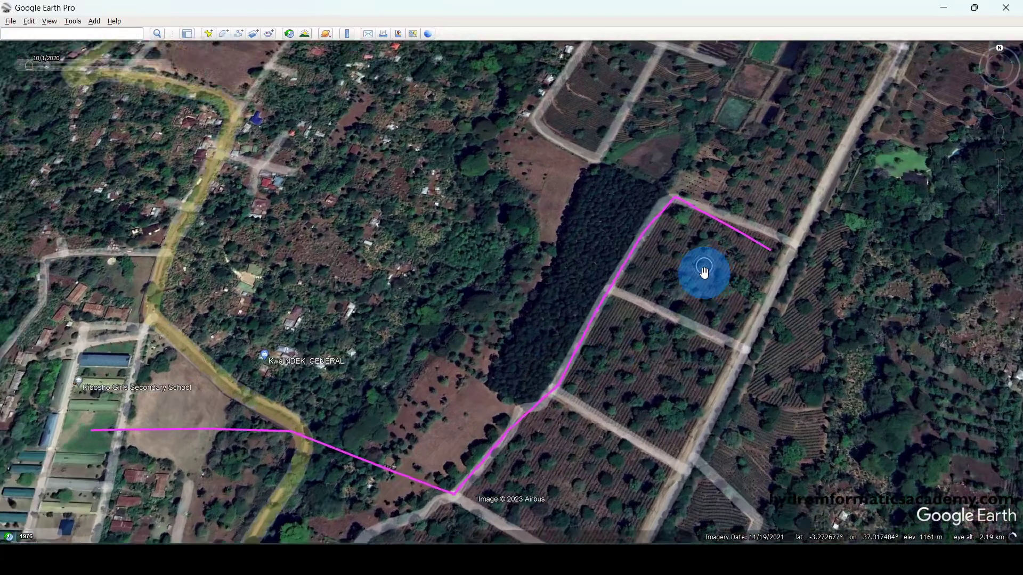
# Step: Zoom in on the pink pipeline route, then minimize Google Earth Pro
pyautogui.scroll(2, 759, 266)
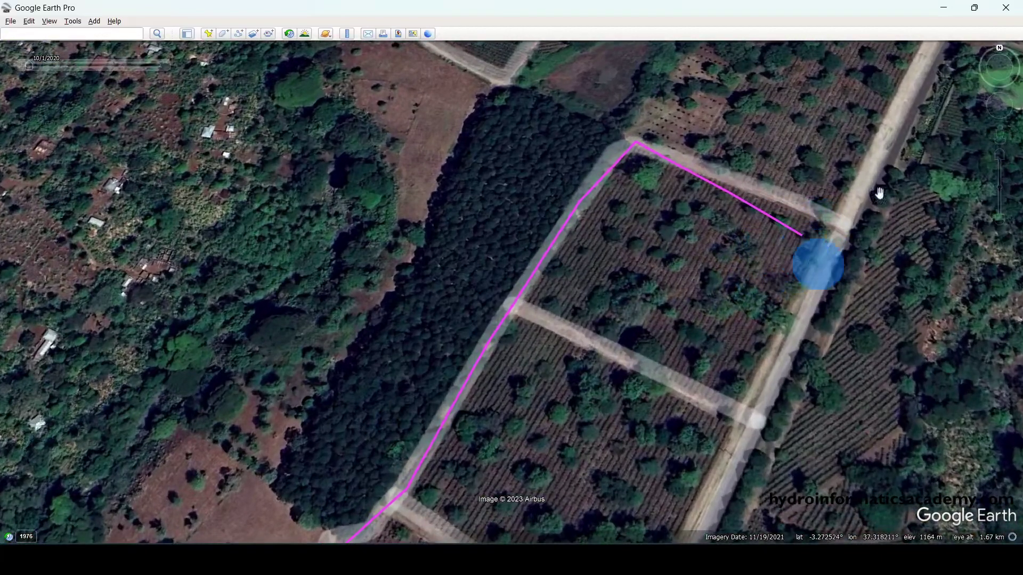
pyautogui.click(946, 9)
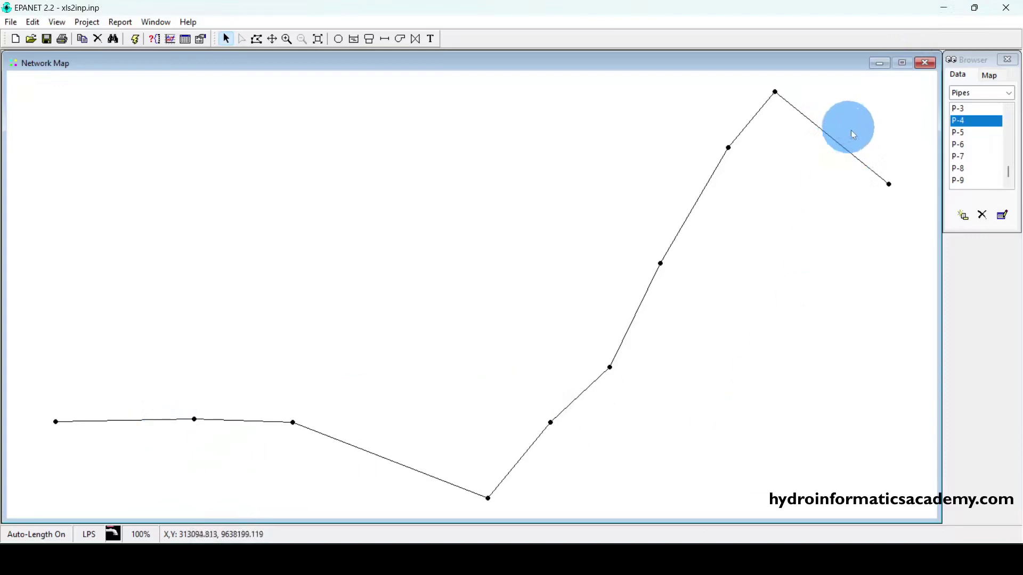
# Step: Note pipe P-9's length of 136.06 before removing junction 10
pyautogui.click(889, 184)
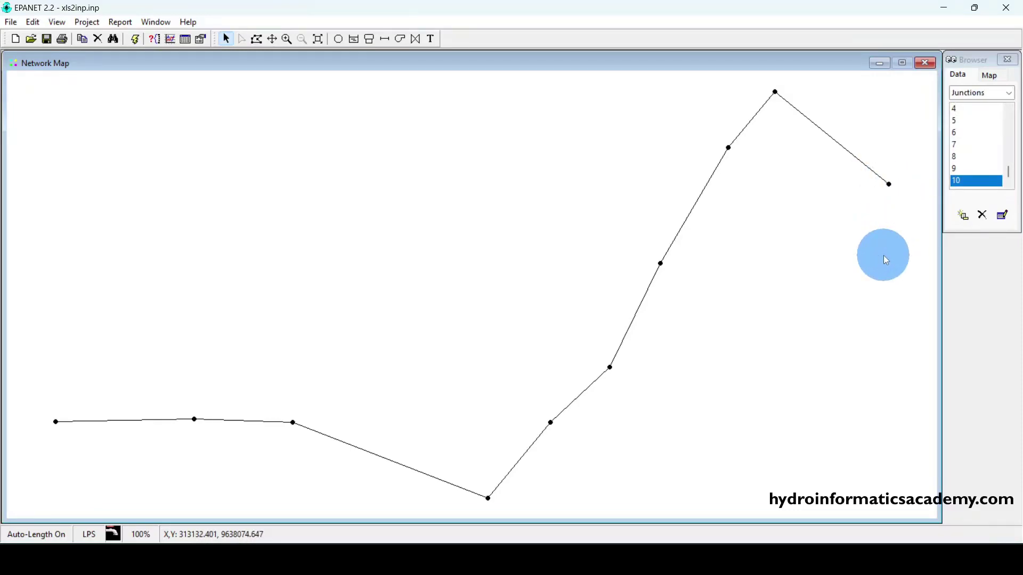
pyautogui.doubleClick(851, 152)
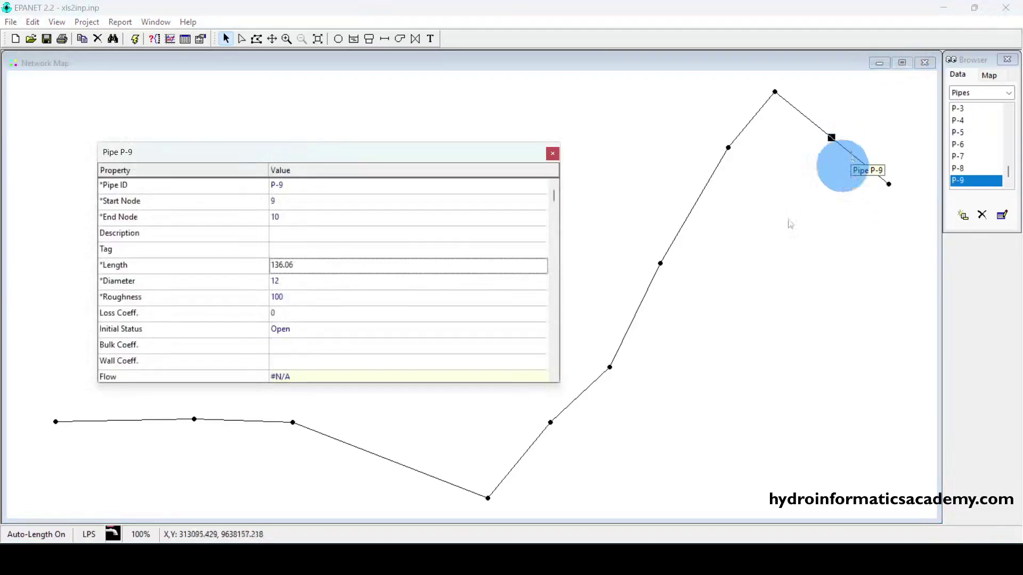
pyautogui.click(286, 266)
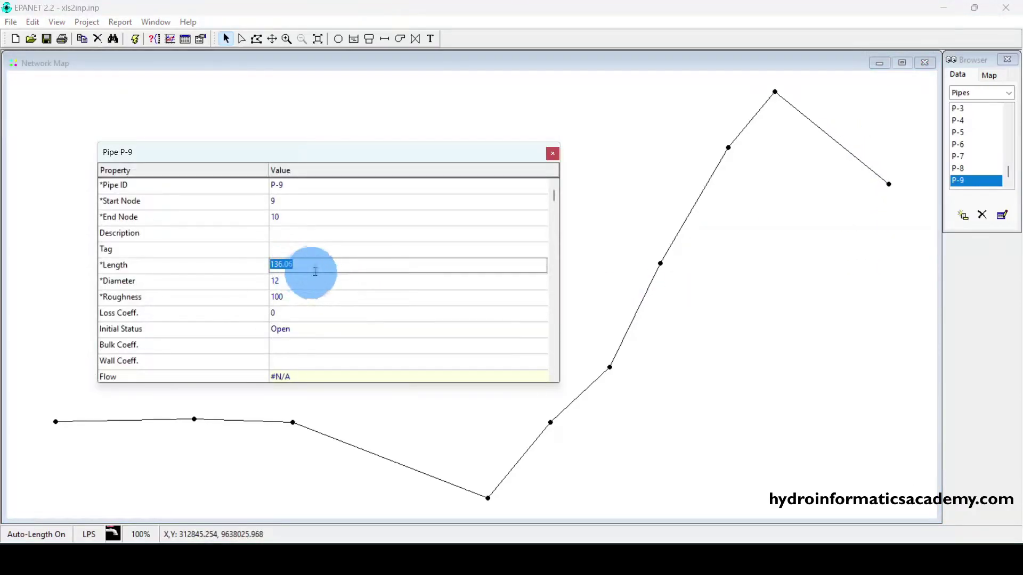
pyautogui.click(303, 294)
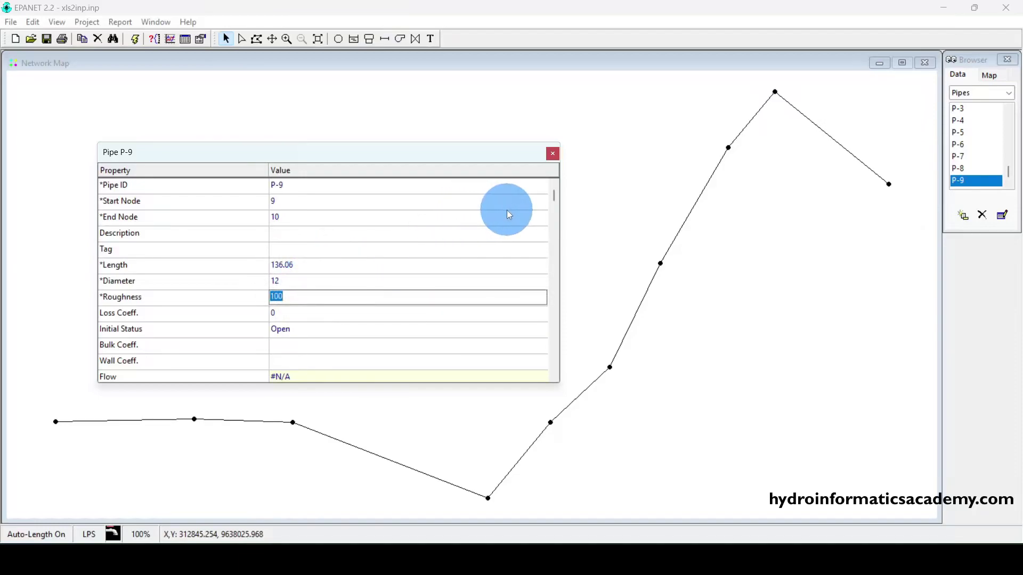
pyautogui.click(552, 153)
pyautogui.click(888, 185)
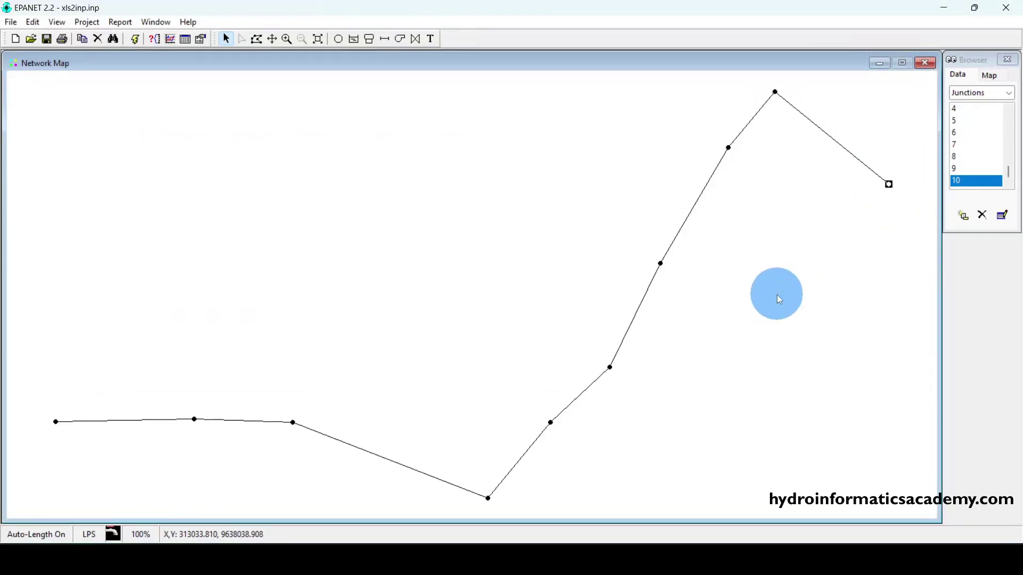
pyautogui.doubleClick(842, 148)
pyautogui.moveTo(275, 265); pyautogui.dragTo(302, 269)
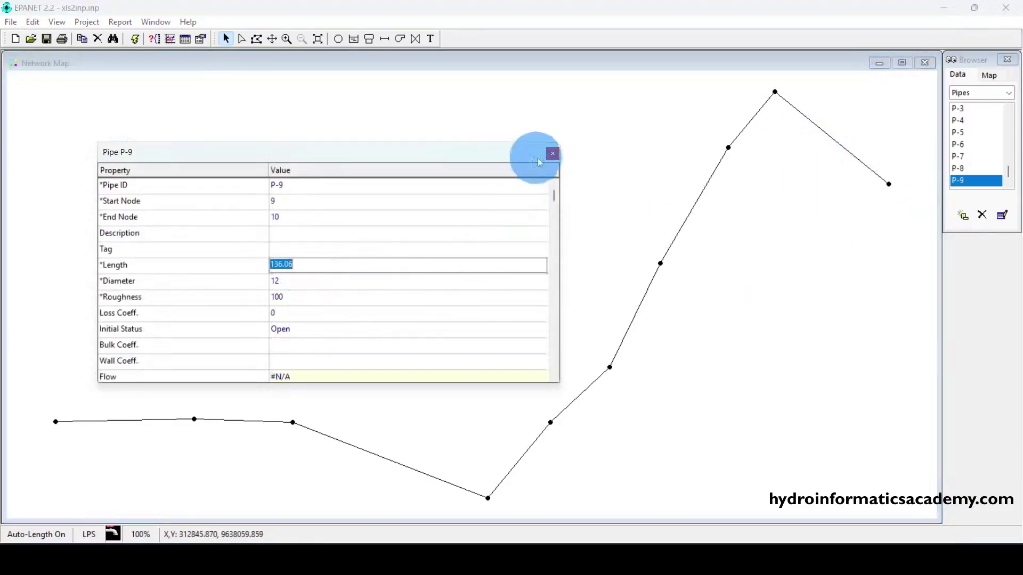
pyautogui.doubleClick(310, 271)
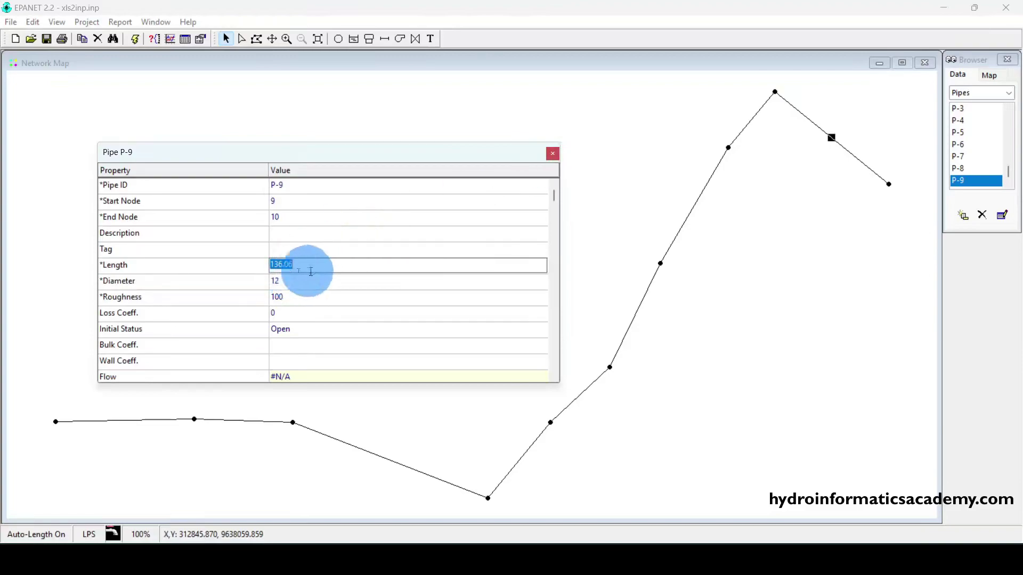
pyautogui.click(553, 154)
# Step: Delete junction 10 with its pipe P-9, confirming with Yes
pyautogui.click(888, 184)
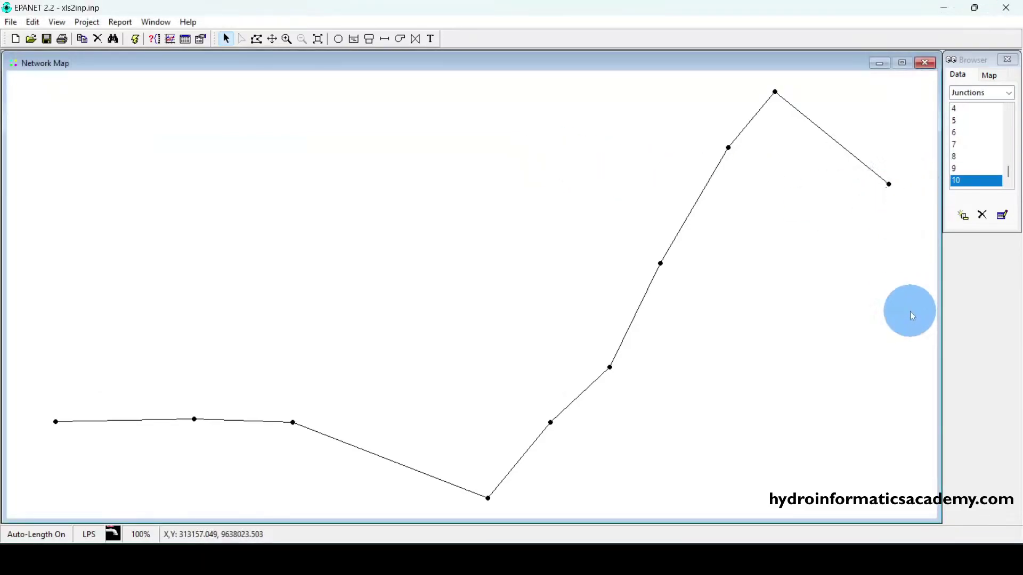
pyautogui.press('Delete')
pyautogui.click(485, 297)
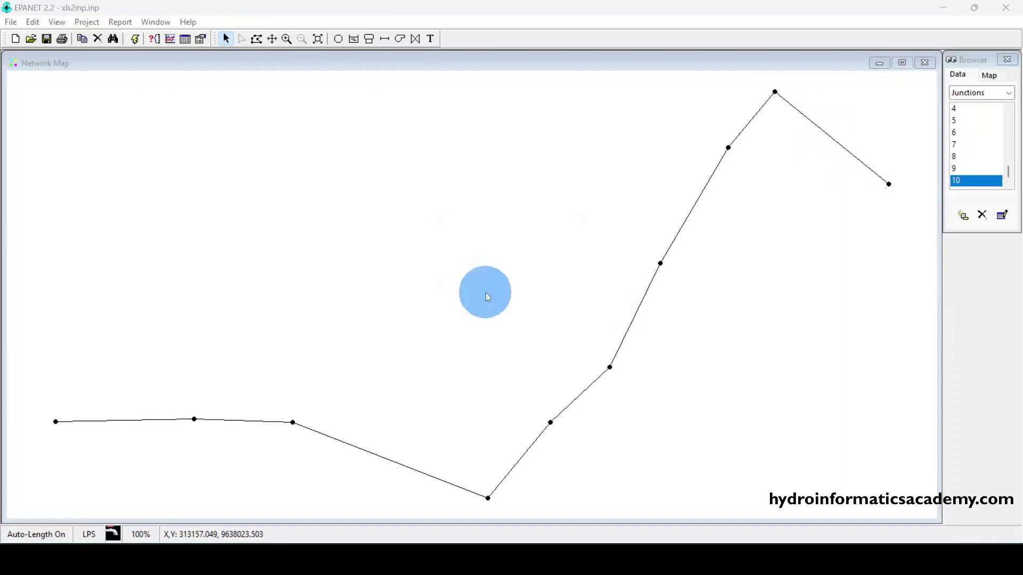
pyautogui.click(369, 39)
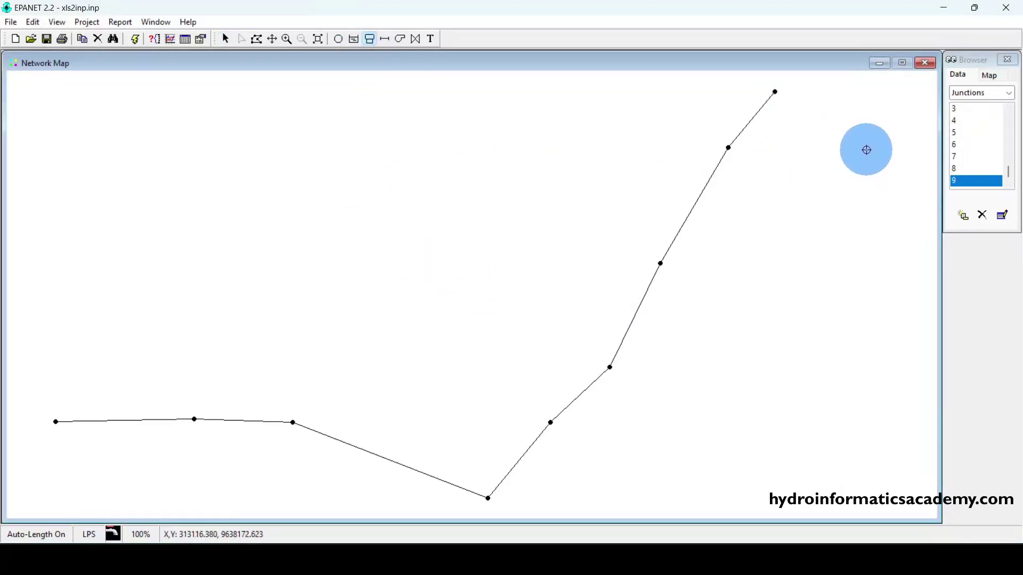
# Step: Place tank ST-1 at the network's end and draw pipe P-9 from junction 9
pyautogui.click(867, 150)
pyautogui.click(384, 39)
pyautogui.click(776, 93)
pyautogui.click(866, 150)
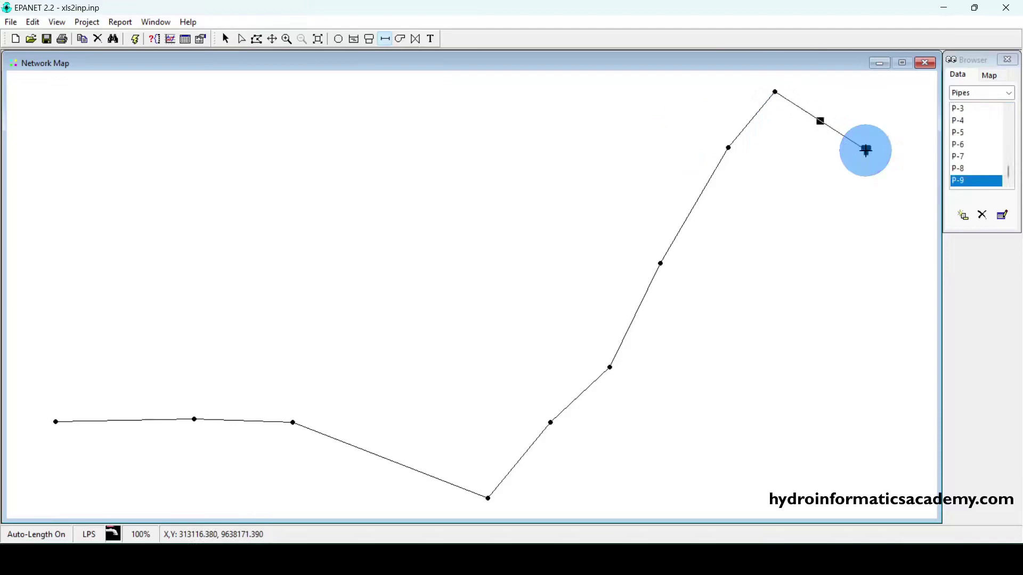
# Step: Give the new pipe P-9 a length of 136.06
pyautogui.click(225, 39)
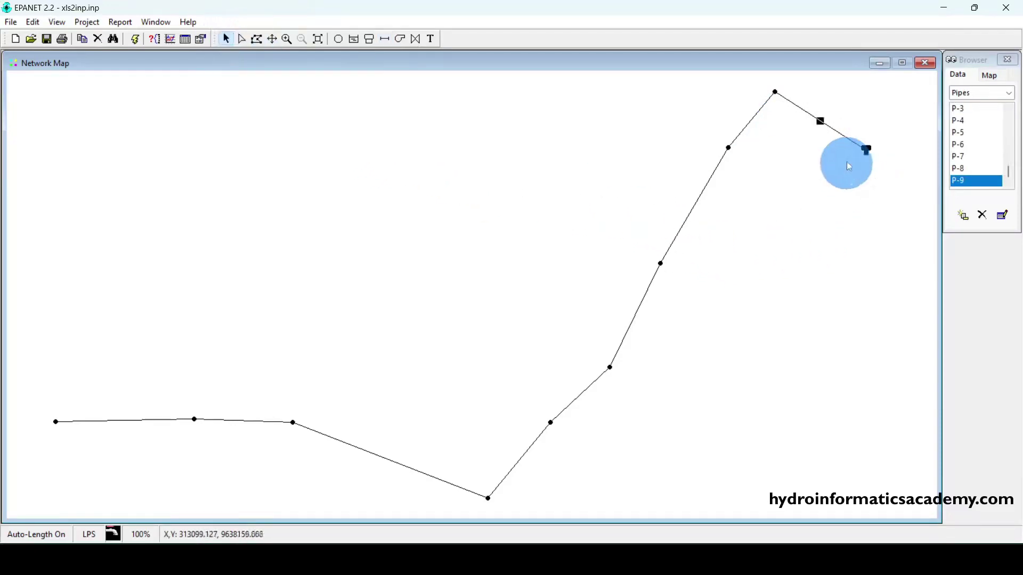
pyautogui.doubleClick(826, 125)
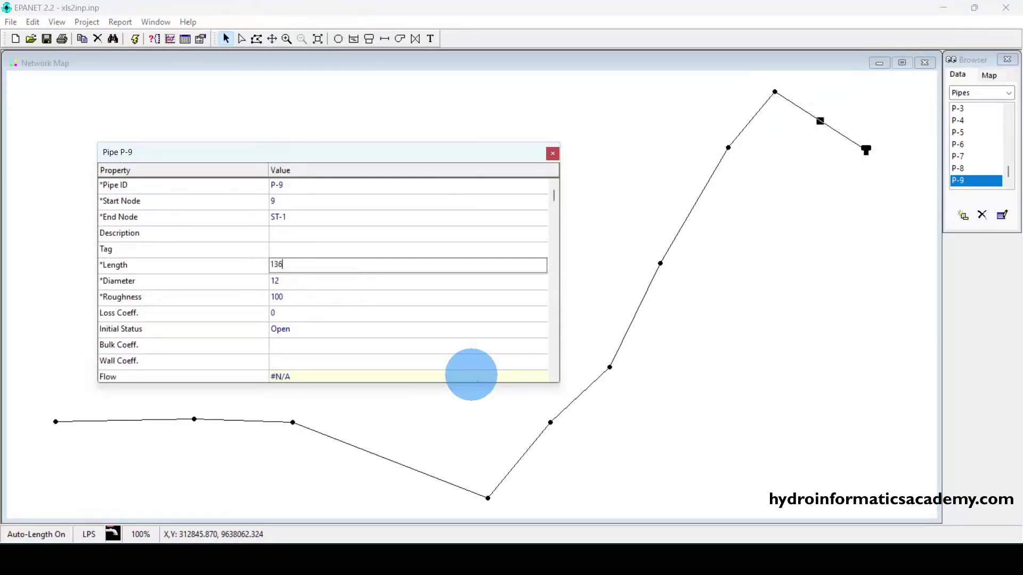
pyautogui.press('Down')
pyautogui.press('Down')
pyautogui.click(285, 313)
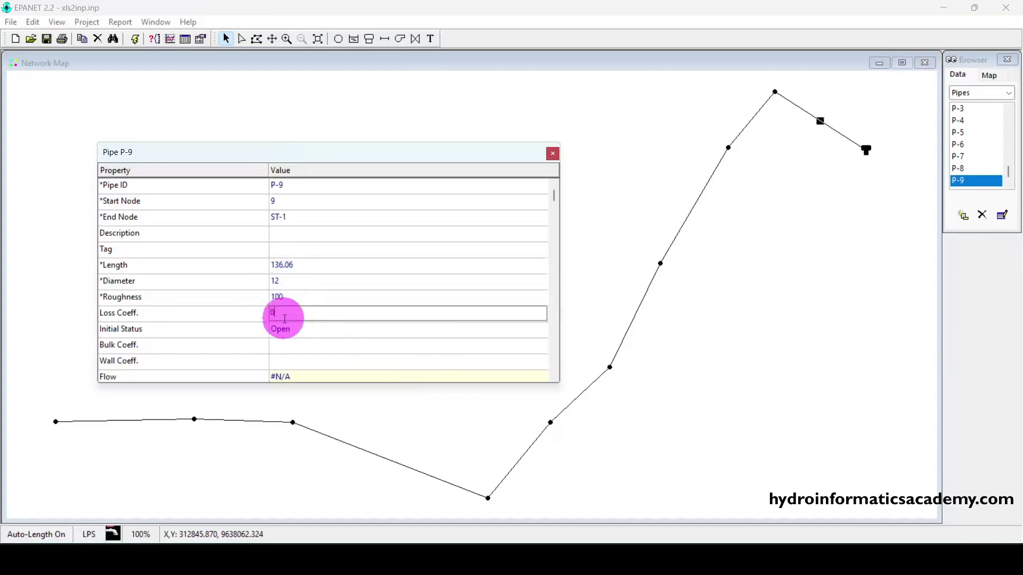
pyautogui.click(292, 330)
pyautogui.click(296, 297)
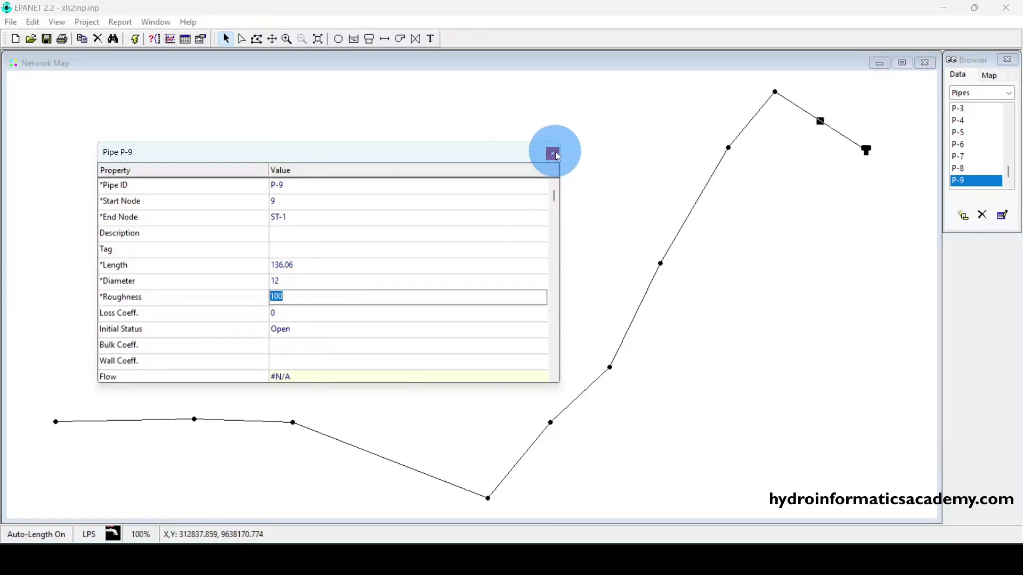
pyautogui.click(554, 153)
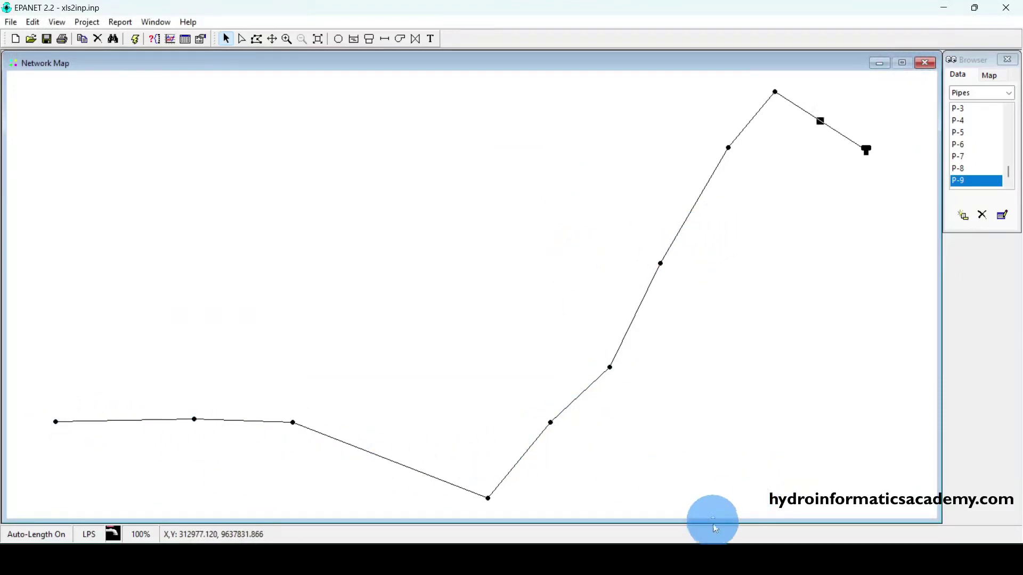
pyautogui.click(655, 556)
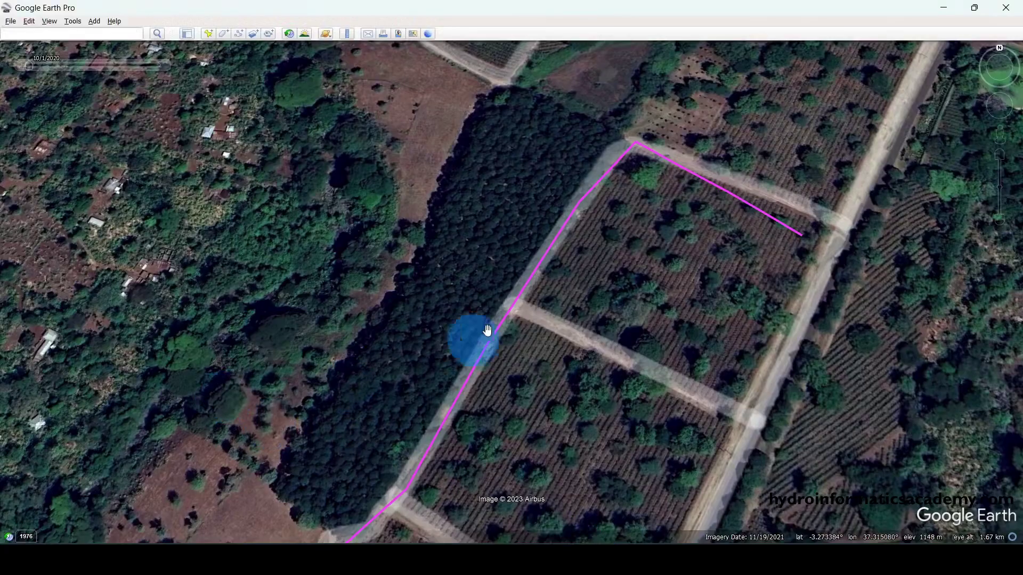
pyautogui.scroll(-3, 520, 237)
pyautogui.click(292, 421)
pyautogui.scroll(5, 291, 421)
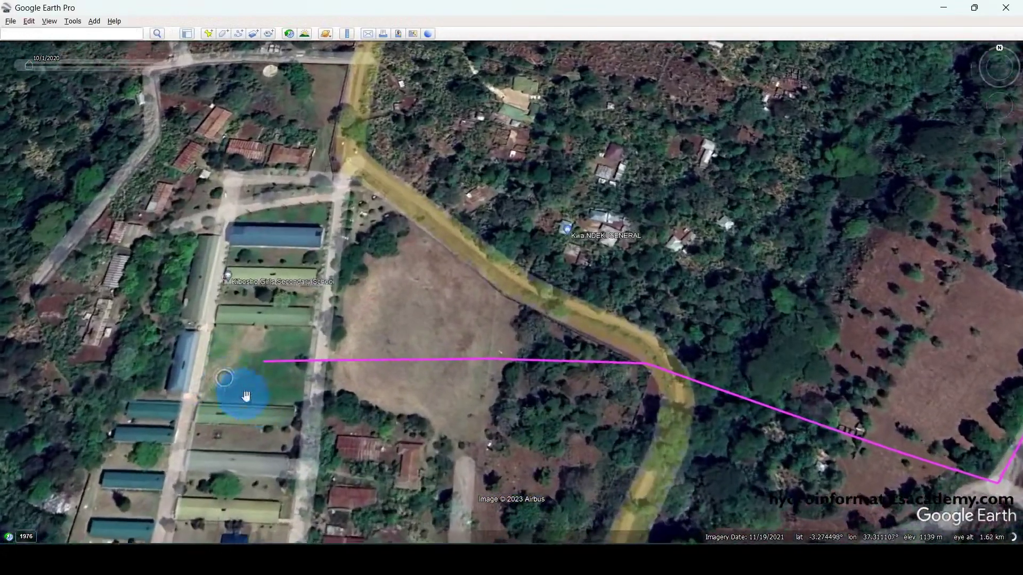
pyautogui.moveTo(246, 395); pyautogui.dragTo(343, 364)
pyautogui.click(943, 8)
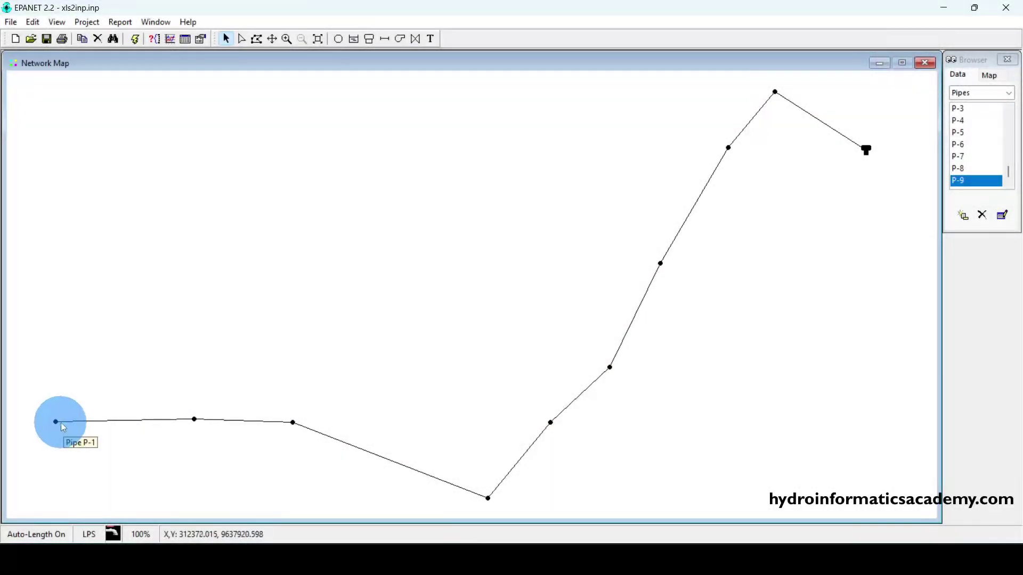
pyautogui.doubleClick(56, 422)
pyautogui.click(335, 264)
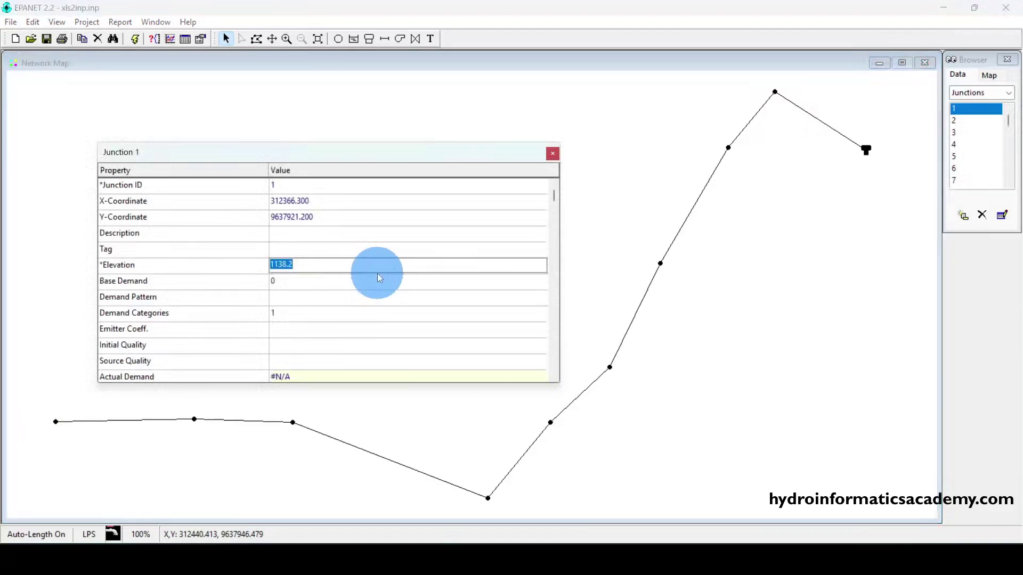
pyautogui.click(554, 154)
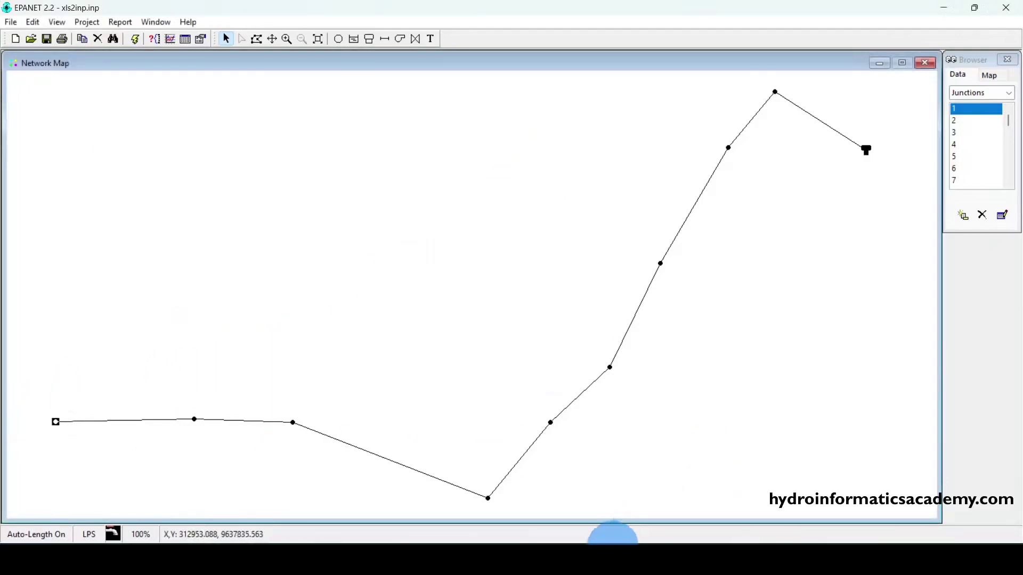
pyautogui.click(596, 482)
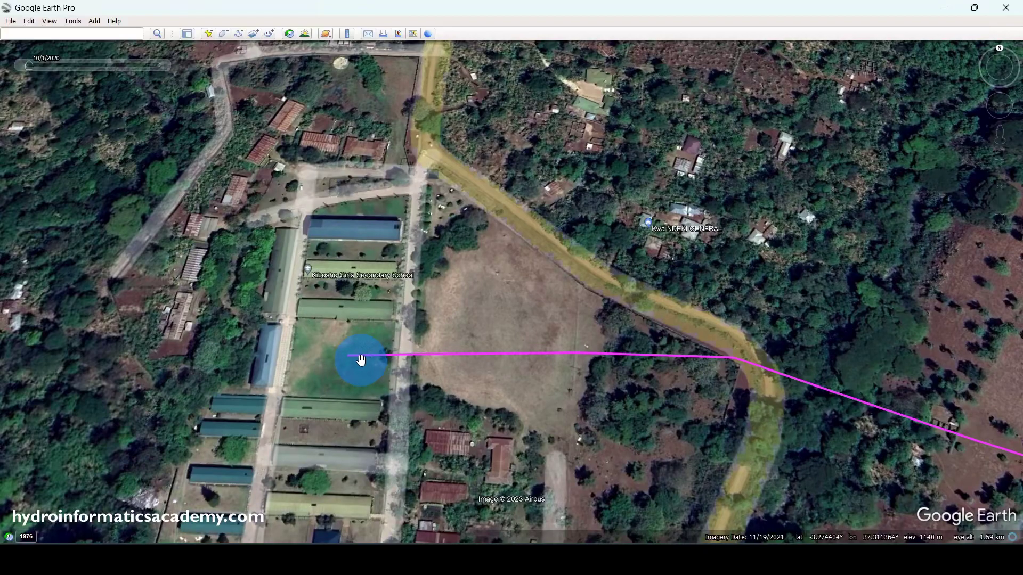
pyautogui.click(943, 8)
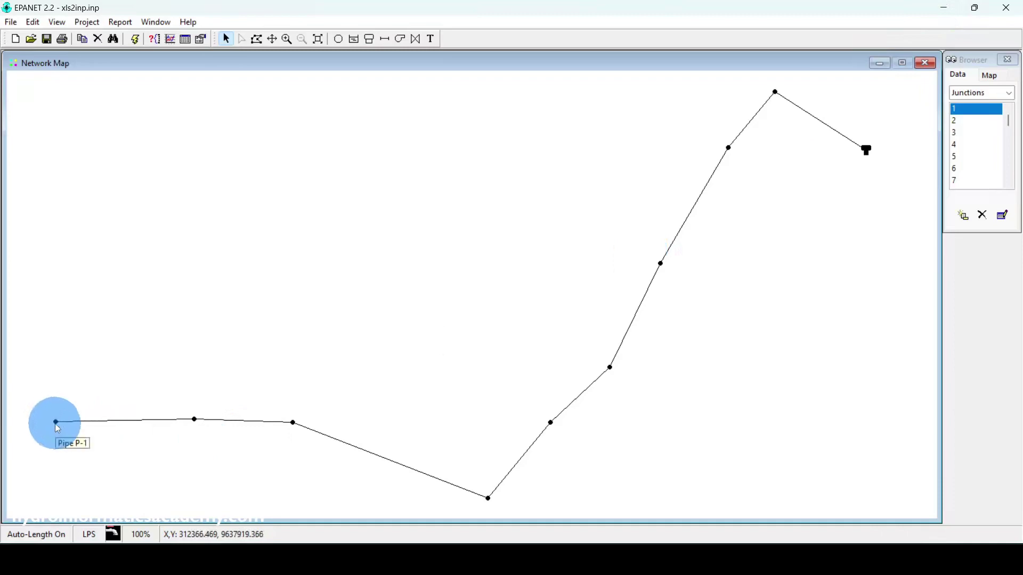
# Step: Show junction 1's properties (elevation 1138.2) and begin an elevation-minus-2.5 formula in a new Calc sheet
pyautogui.doubleClick(56, 423)
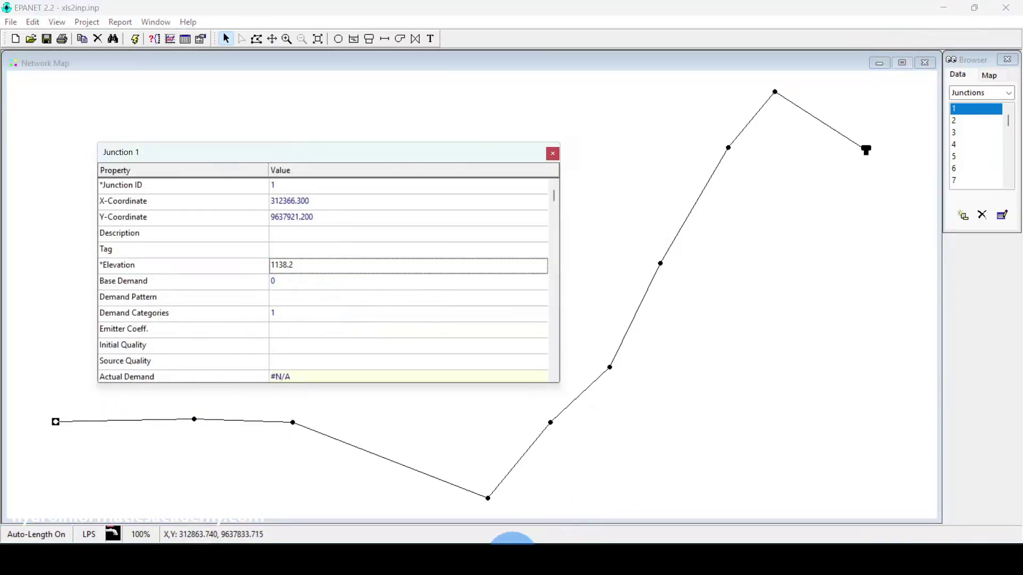
pyautogui.rightClick(512, 541)
pyautogui.click(496, 480)
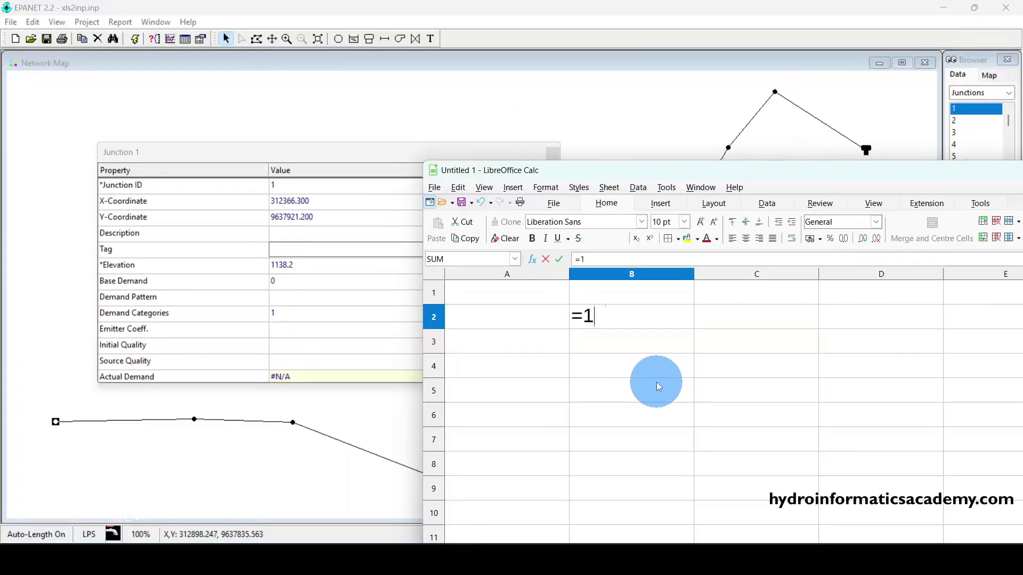
pyautogui.write('138.2-2.5')
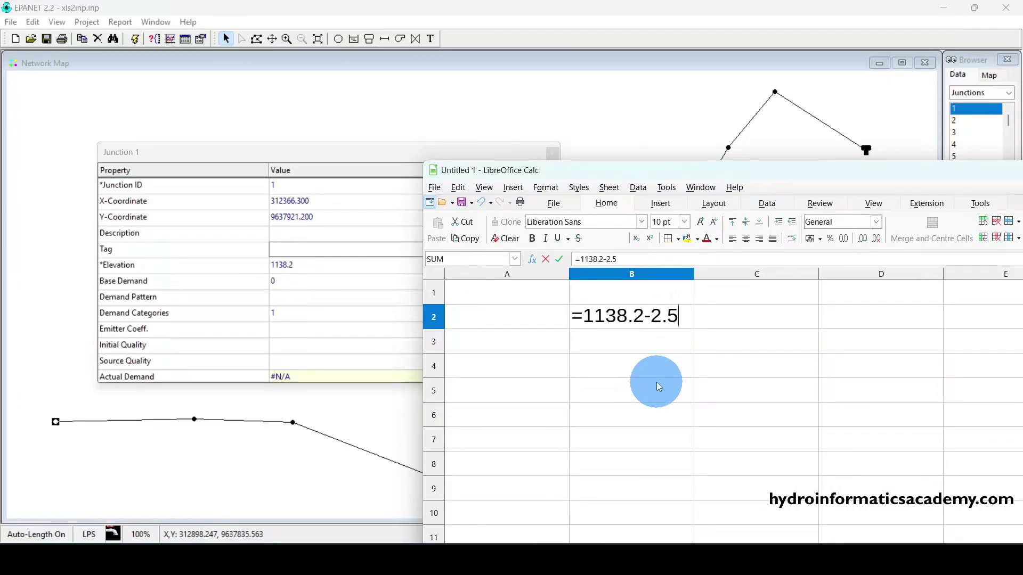
# Step: Enter =1138.2-2.5 in B2 to get 1135.7, then close Junction 1's properties
pyautogui.press('Return')
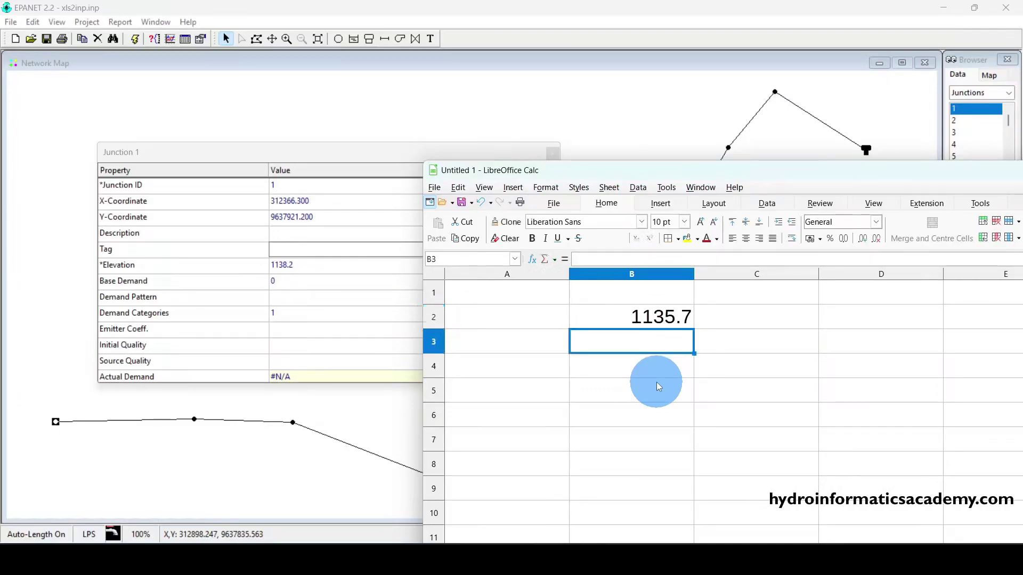
pyautogui.moveTo(607, 318); pyautogui.dragTo(698, 330)
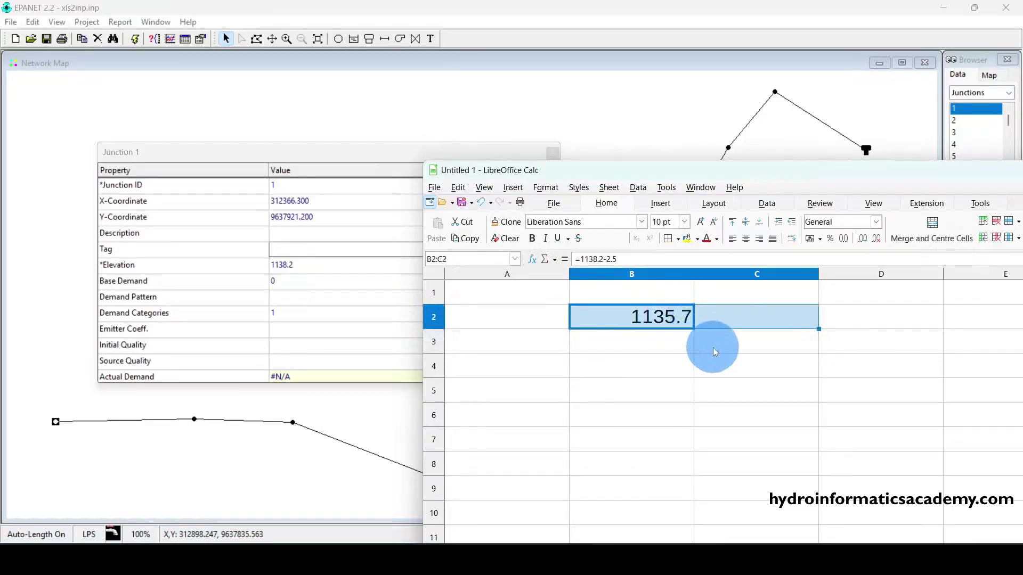
pyautogui.click(713, 347)
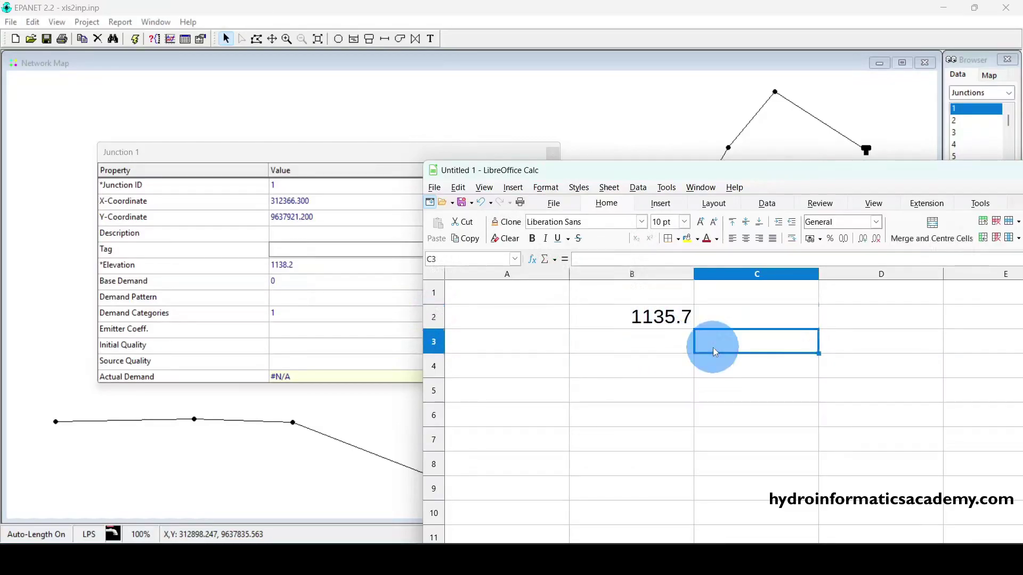
pyautogui.click(379, 158)
pyautogui.click(554, 152)
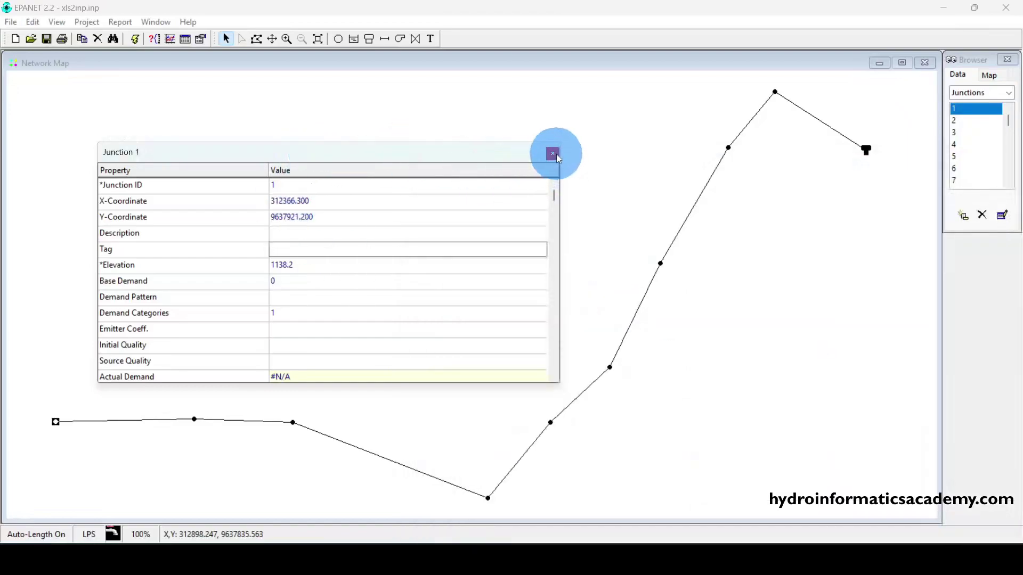
# Step: Place junction J-1 just below junction 1 and enter its elevation 1135.7
pyautogui.click(278, 128)
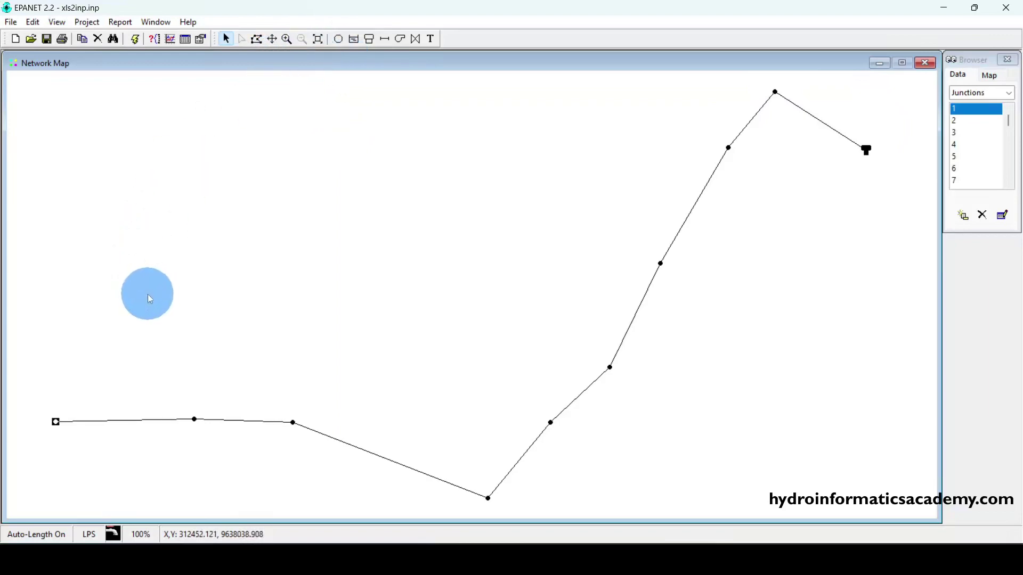
pyautogui.click(338, 39)
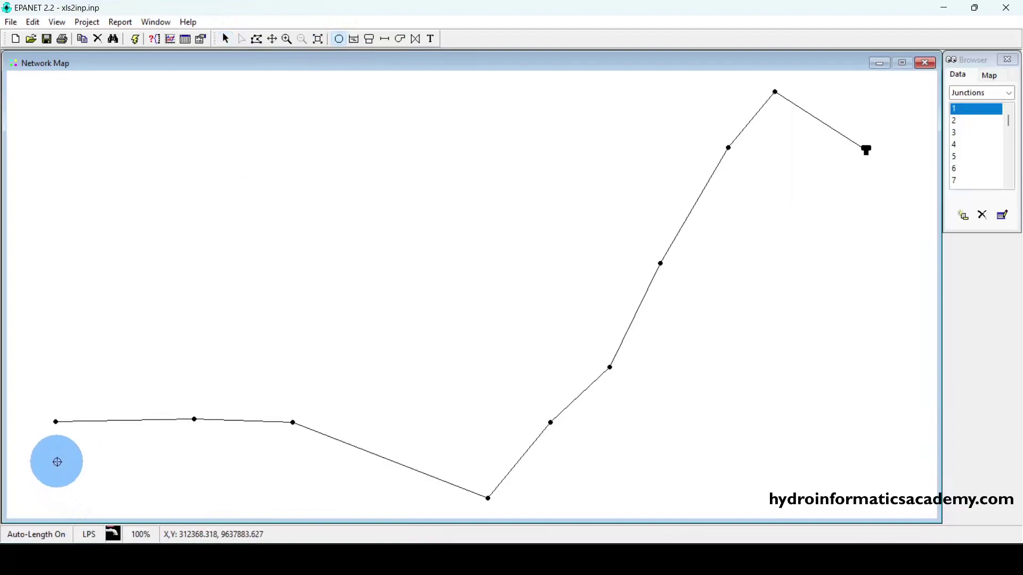
pyautogui.click(58, 463)
pyautogui.click(226, 39)
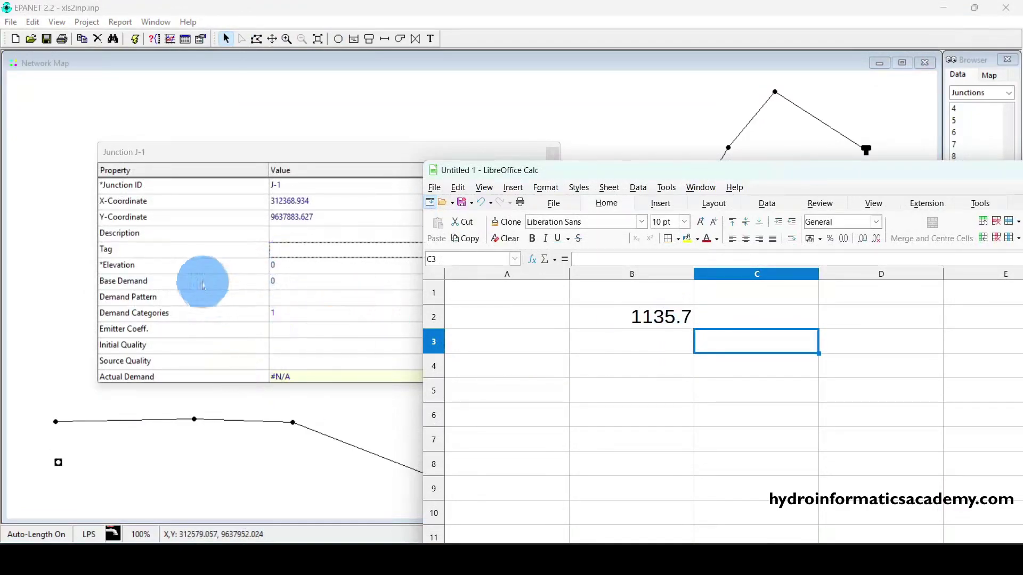
pyautogui.click(280, 266)
pyautogui.write('1135.7')
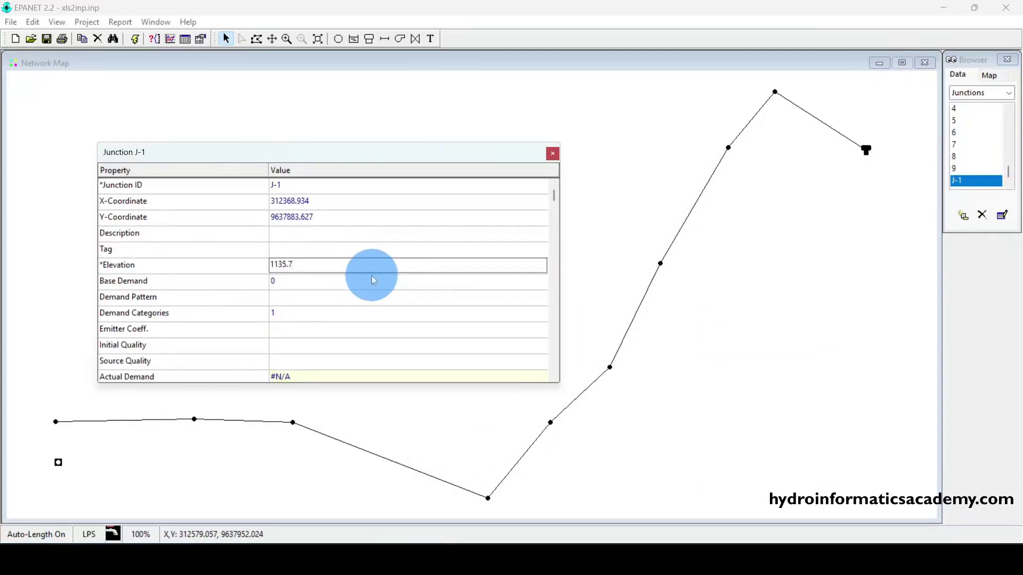
# Step: Close J-1's properties and draw pipe P-10 from the lower-left node to junction J-1
pyautogui.click(552, 154)
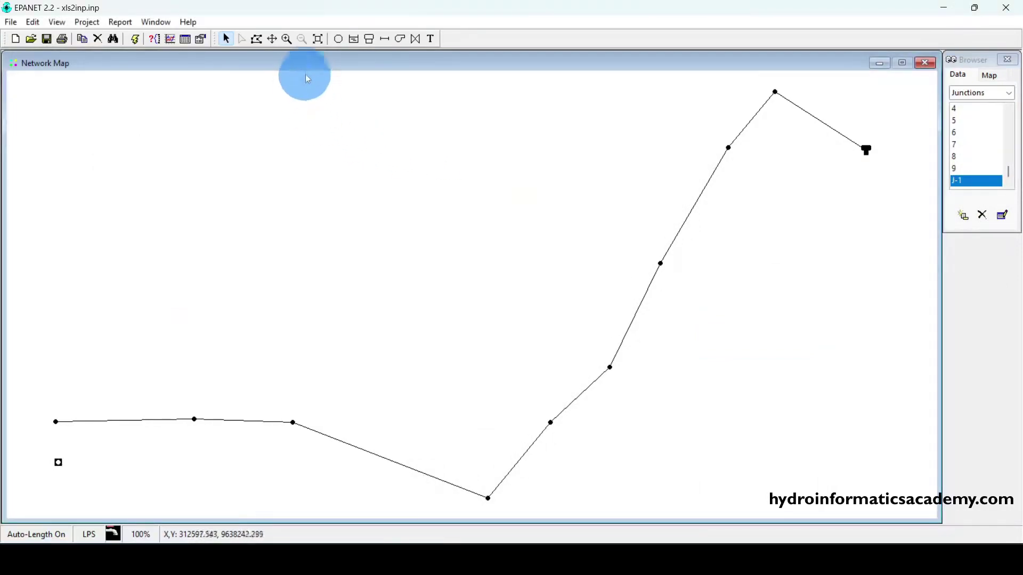
pyautogui.click(384, 39)
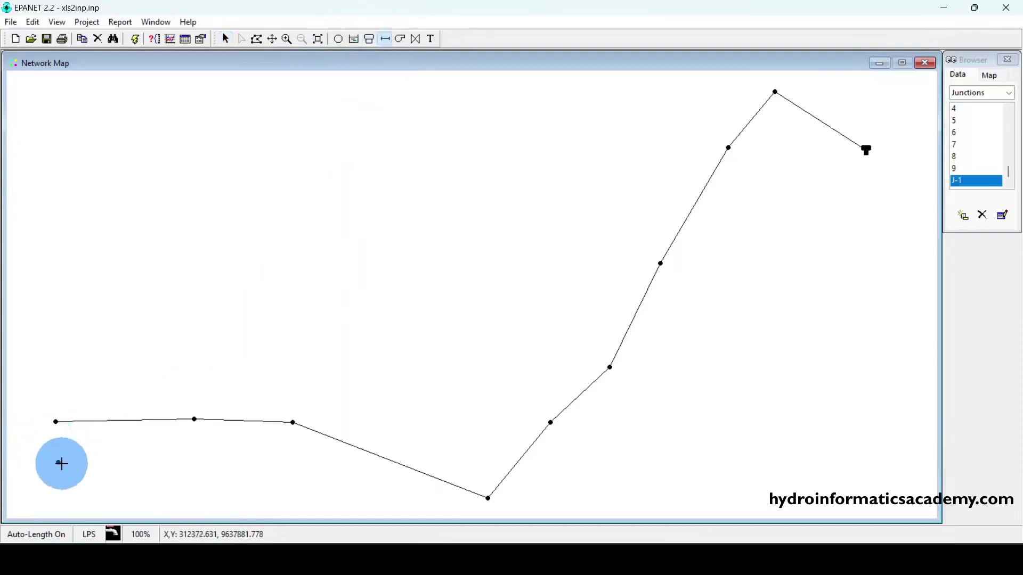
pyautogui.click(58, 463)
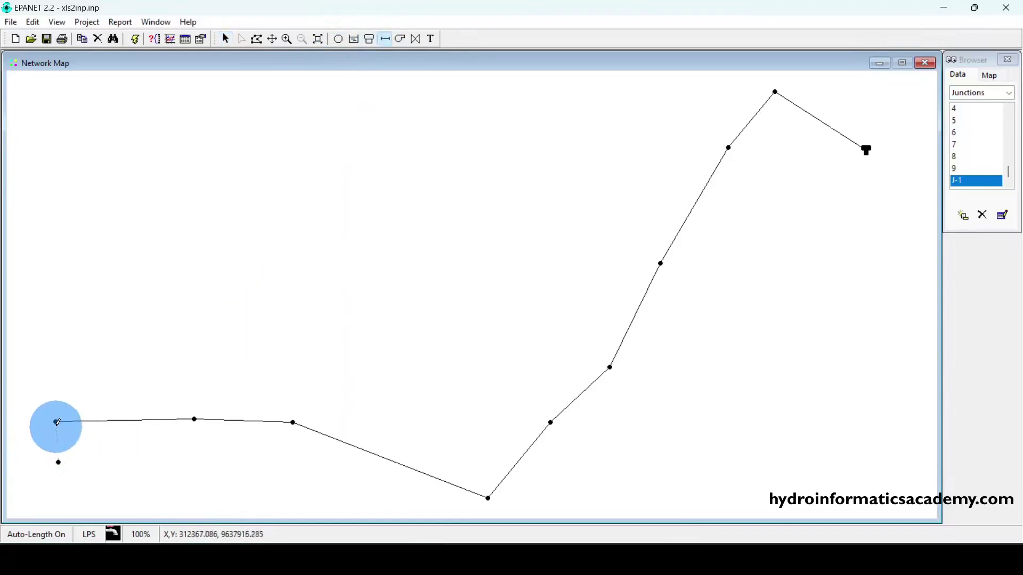
pyautogui.click(56, 422)
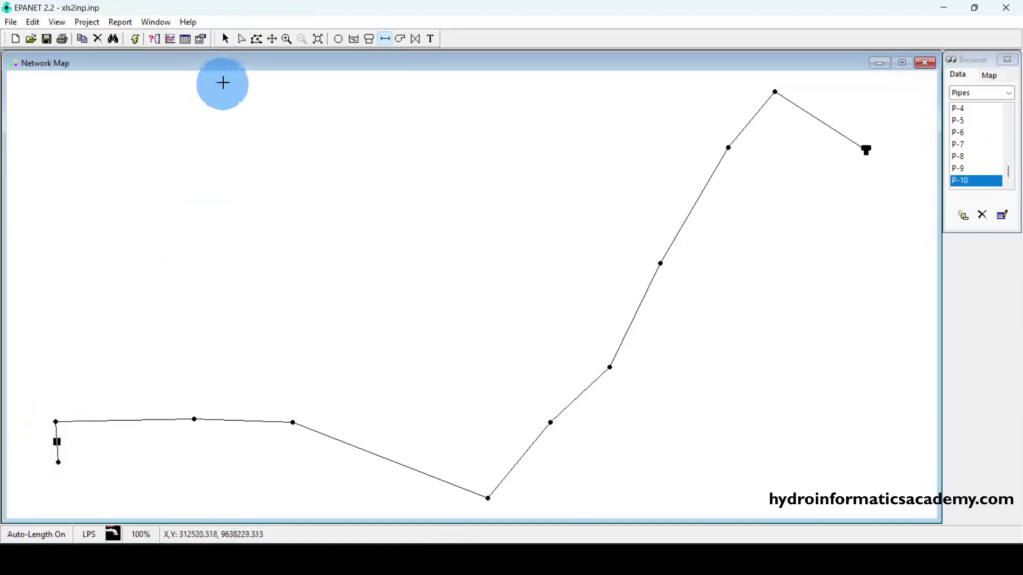
# Step: Set pipe P-10's length to 2.5, then reopen junction J-1's properties
pyautogui.click(226, 39)
pyautogui.doubleClick(59, 442)
pyautogui.click(293, 283)
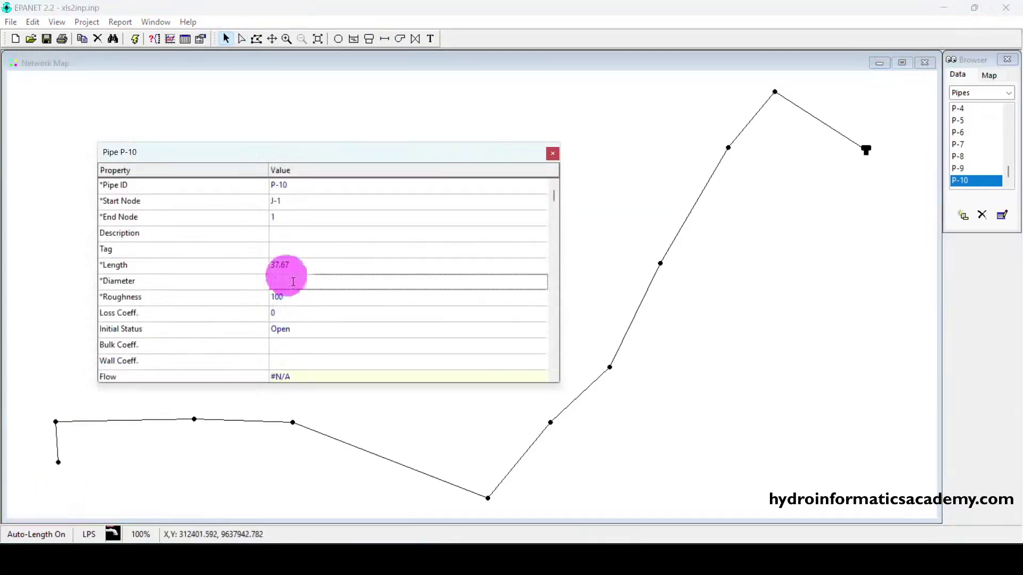
pyautogui.press('Up')
pyautogui.write('2.5')
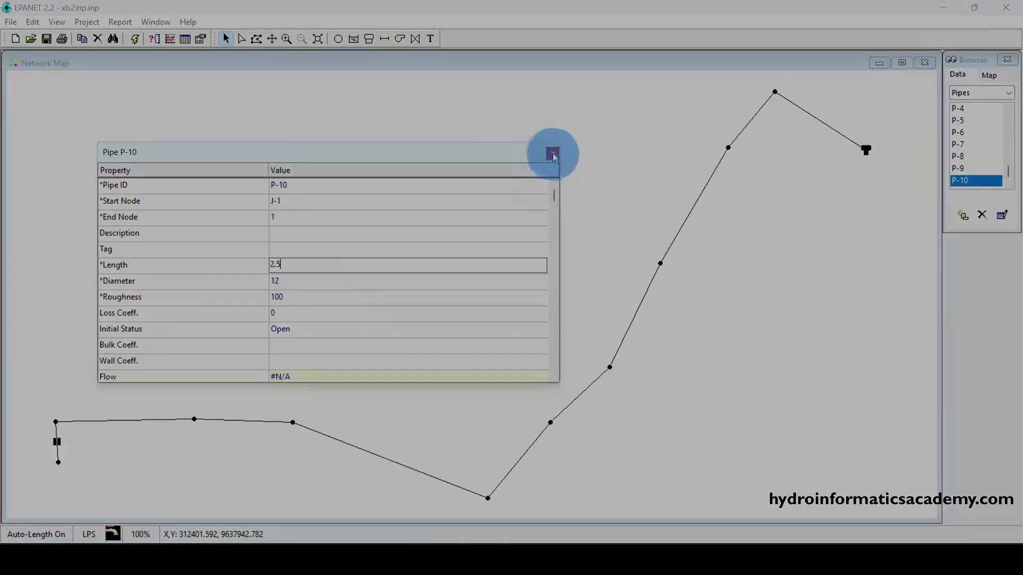
pyautogui.click(552, 154)
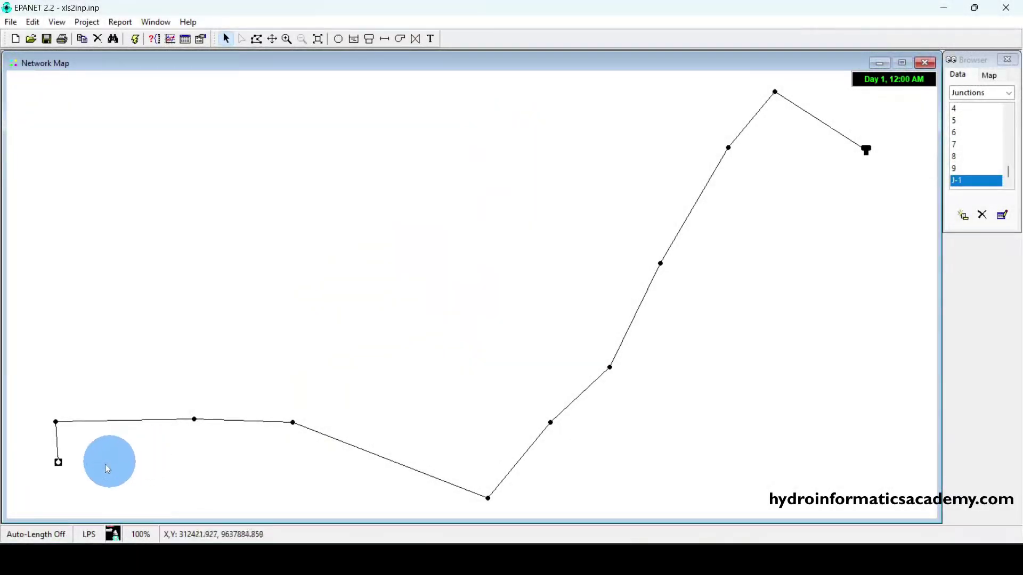
pyautogui.doubleClick(59, 462)
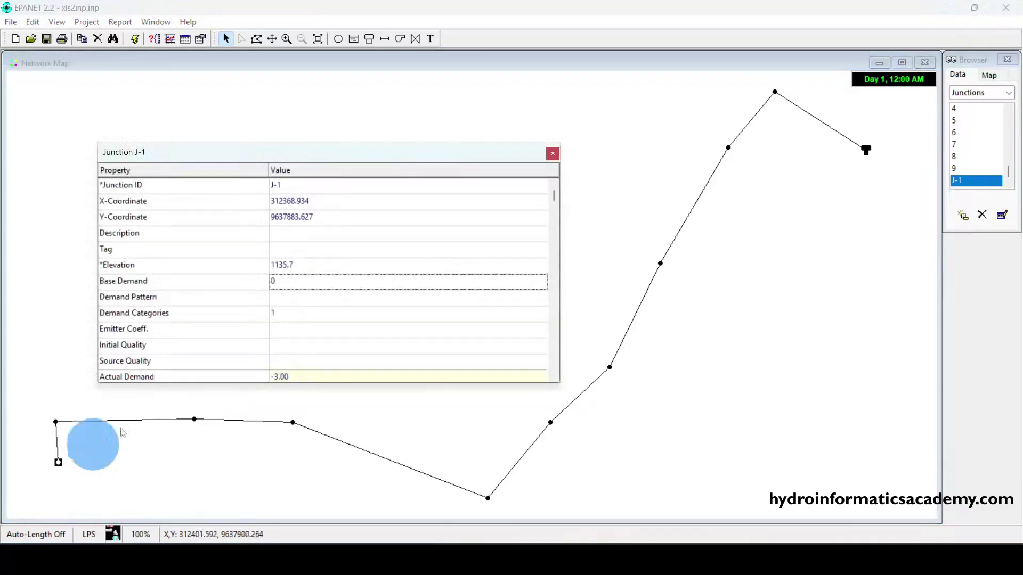
pyautogui.click(143, 287)
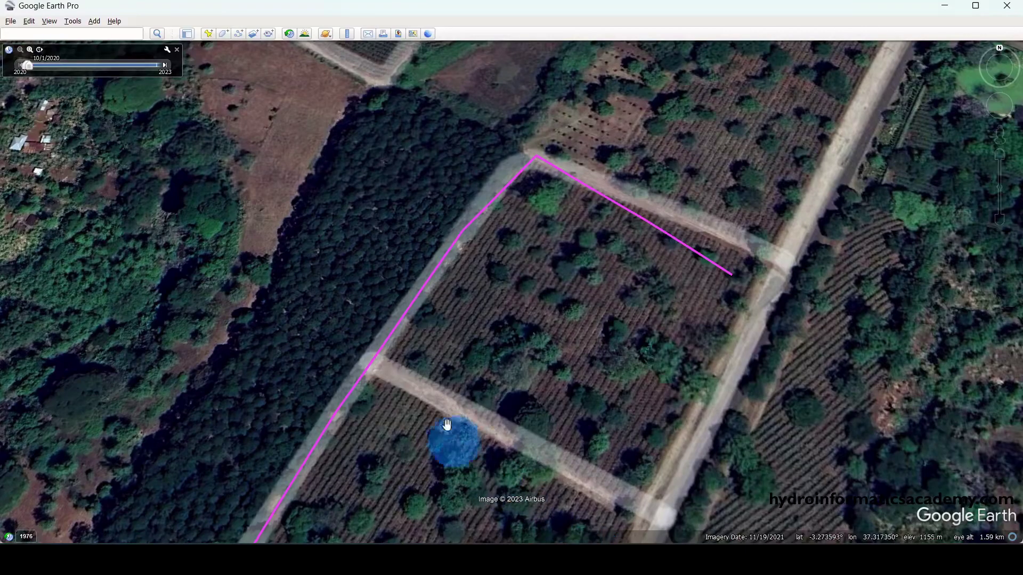
# Step: Zoom around the pink pipeline route near the school, then minimize Google Earth
pyautogui.scroll(-5, 646, 218)
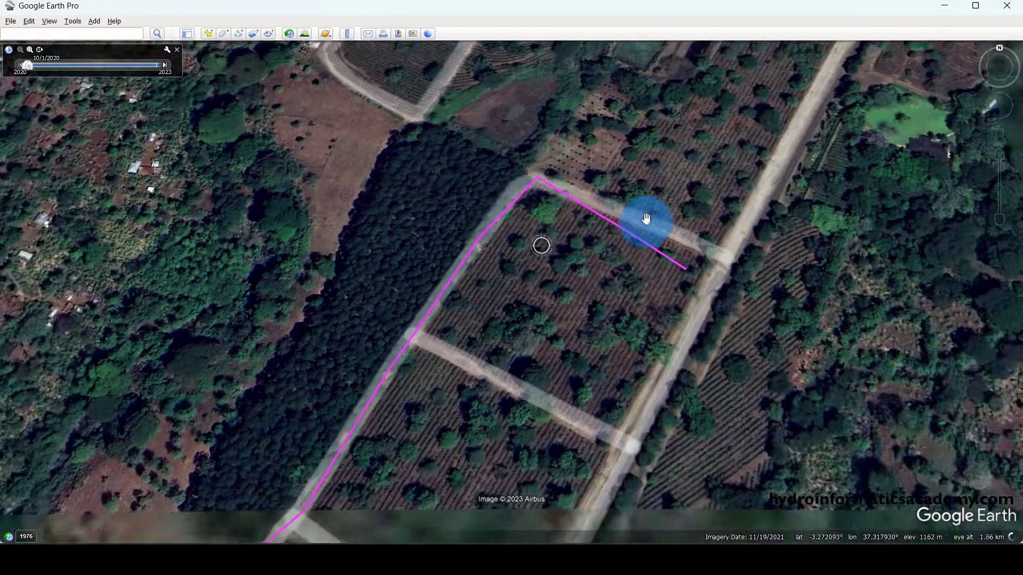
pyautogui.scroll(2, 238, 348)
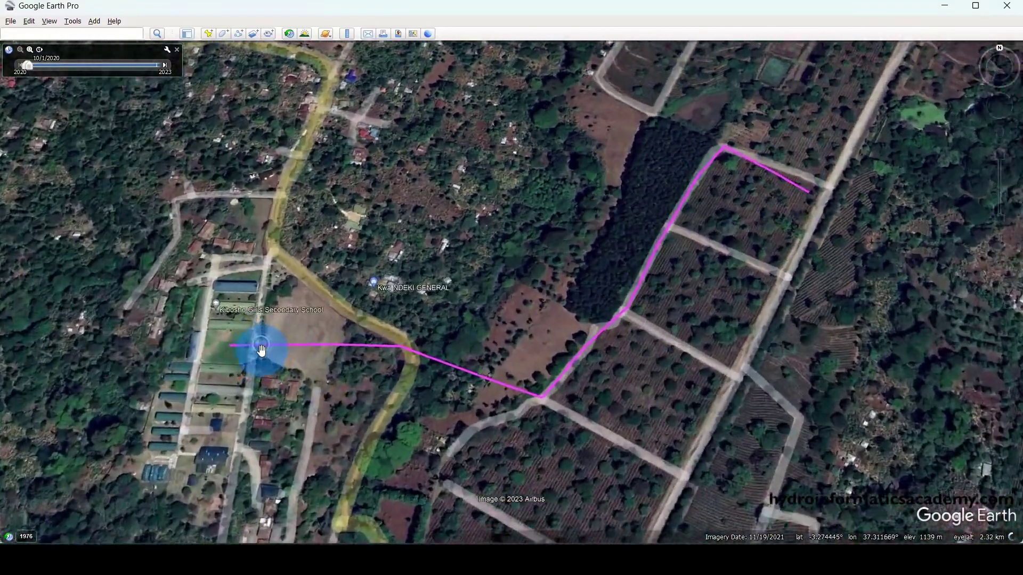
pyautogui.scroll(3, 240, 347)
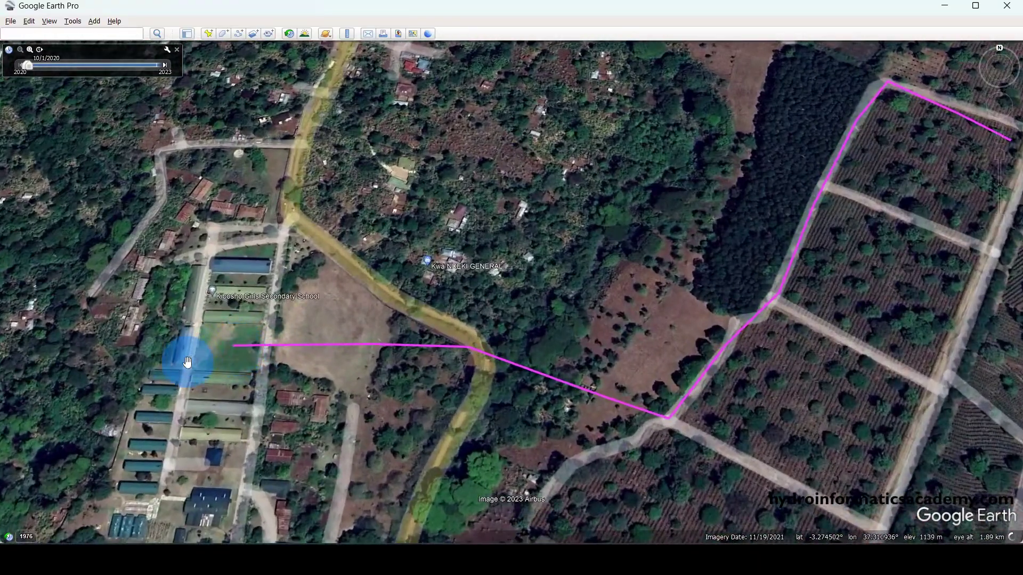
pyautogui.scroll(-2, 256, 346)
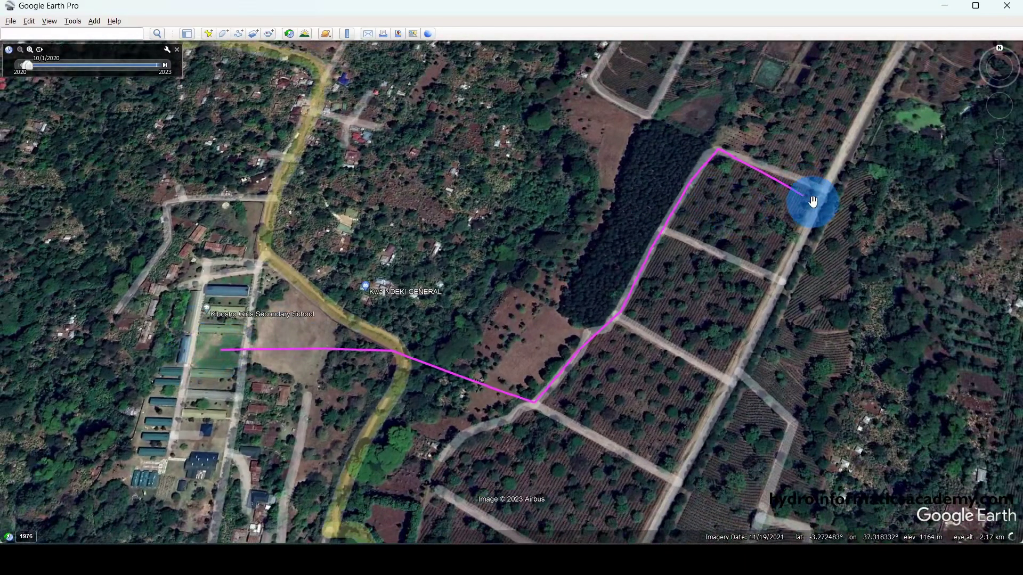
pyautogui.click(944, 5)
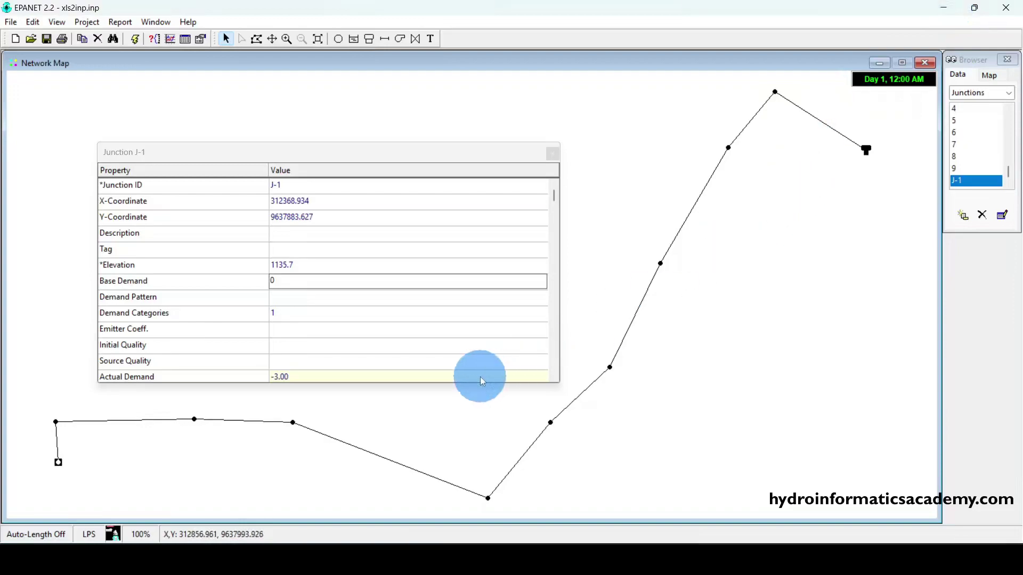
# Step: Enter a base demand of -3.0 for junction J-1 and close the editor
pyautogui.click(288, 279)
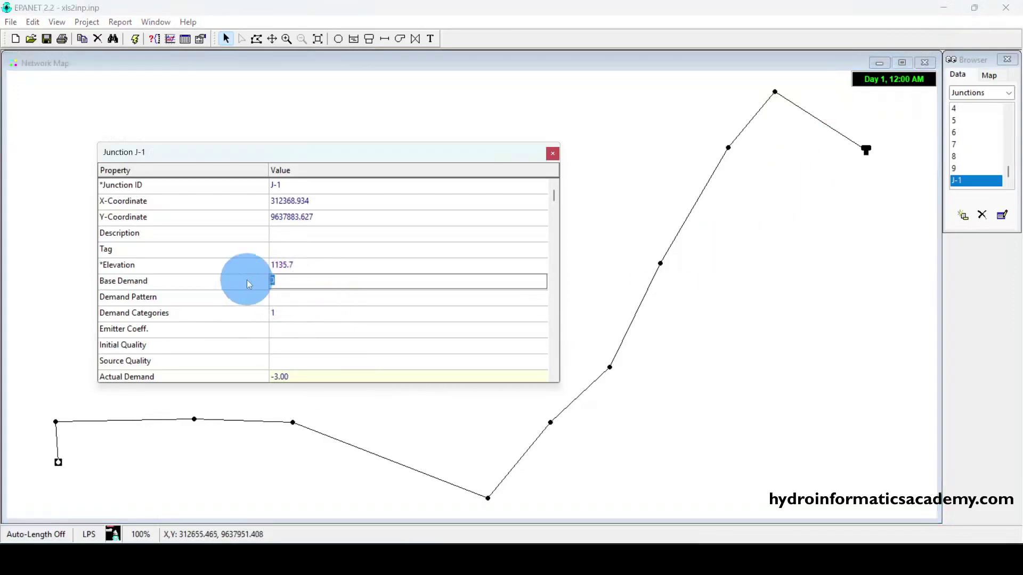
pyautogui.write('-3.')
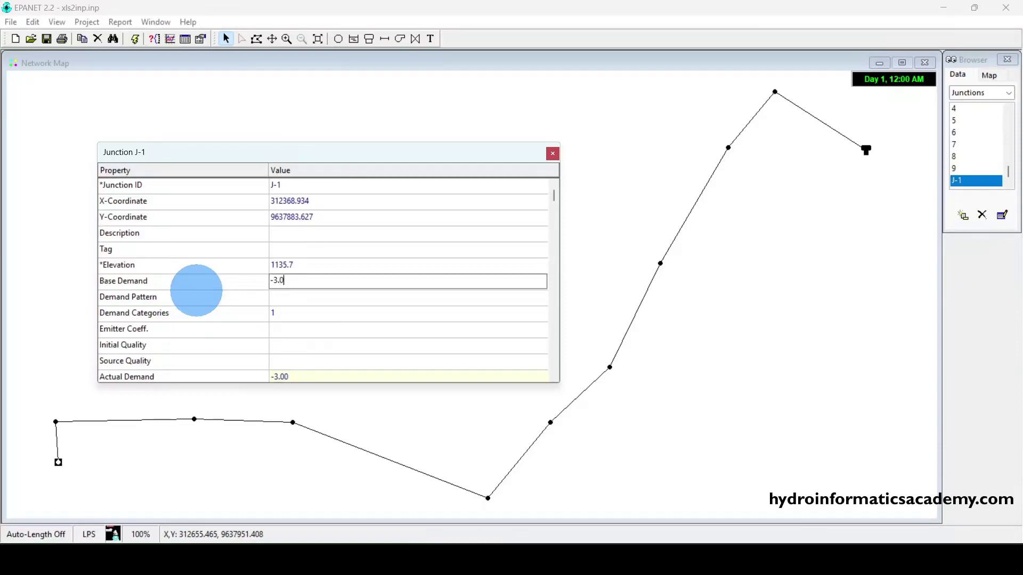
pyautogui.doubleClick(282, 280)
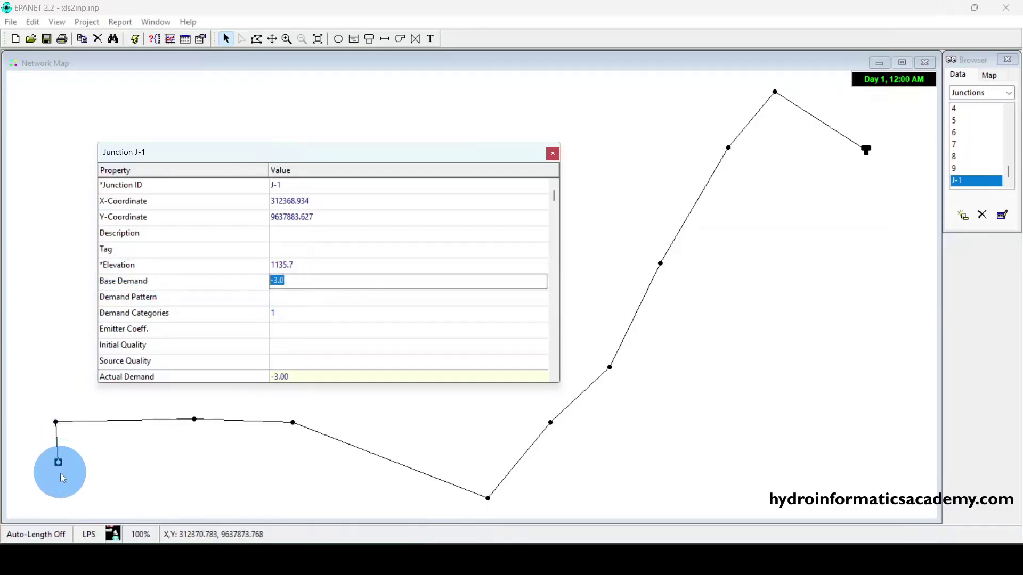
pyautogui.click(552, 153)
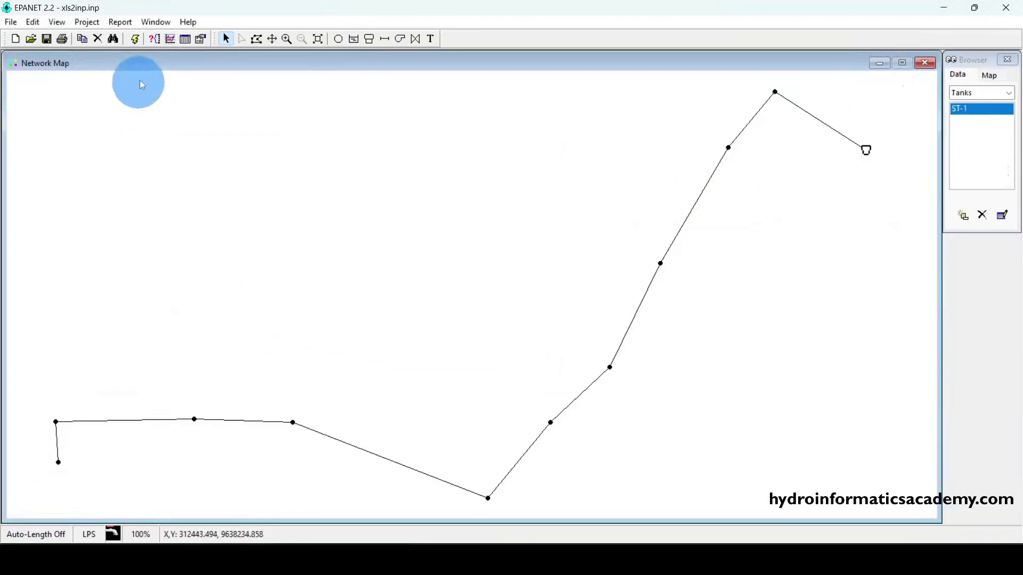
# Step: Run the analysis, review the Error 225 lines on tank ST-1's invalid levels, and close the report
pyautogui.click(136, 41)
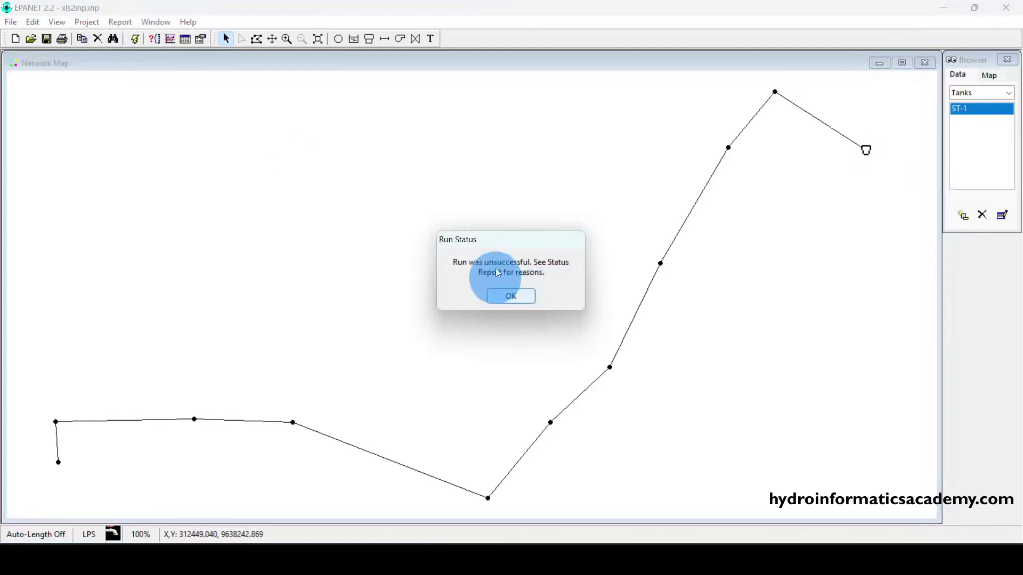
pyautogui.click(512, 296)
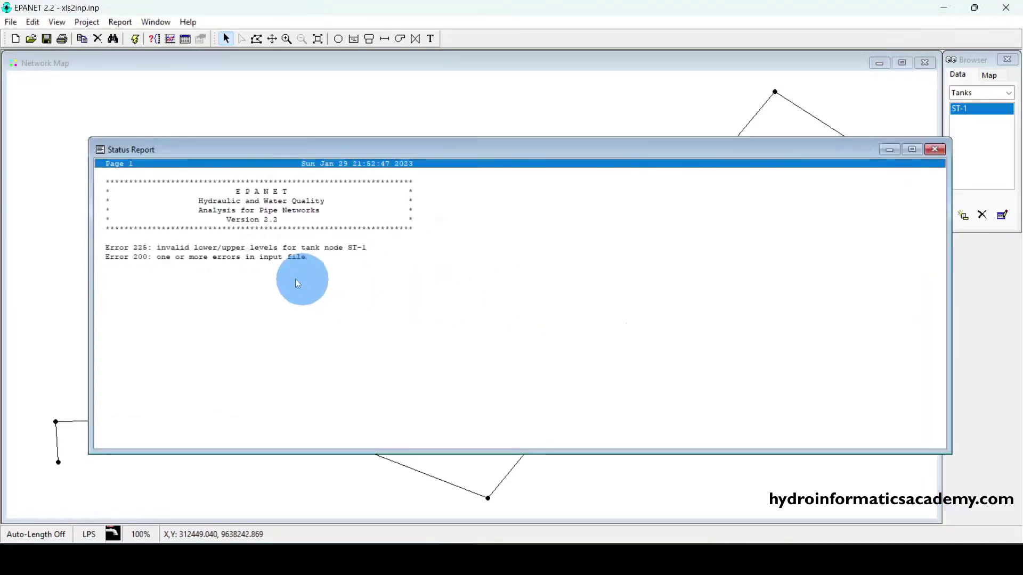
pyautogui.click(156, 248)
pyautogui.click(253, 257)
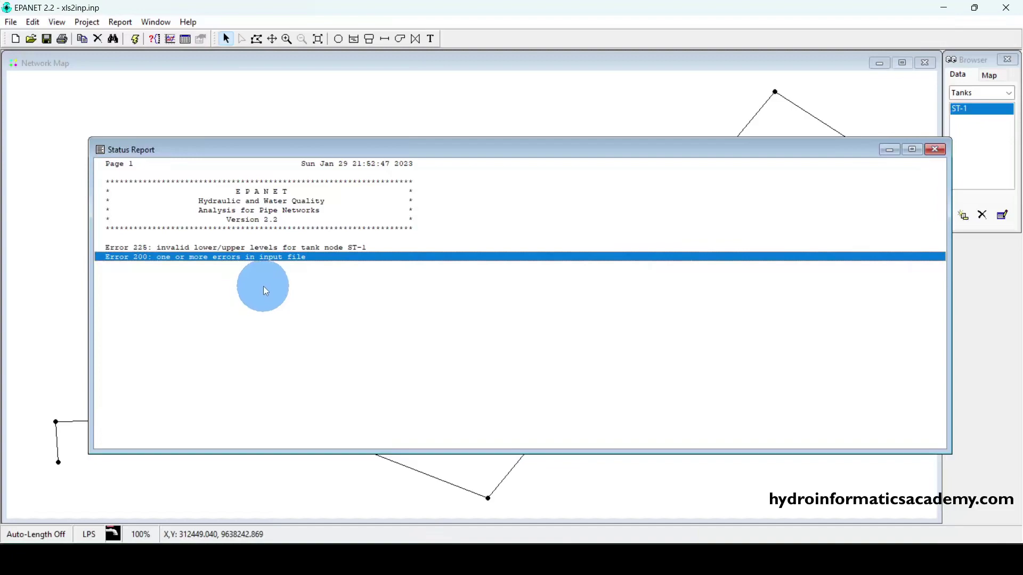
pyautogui.click(279, 247)
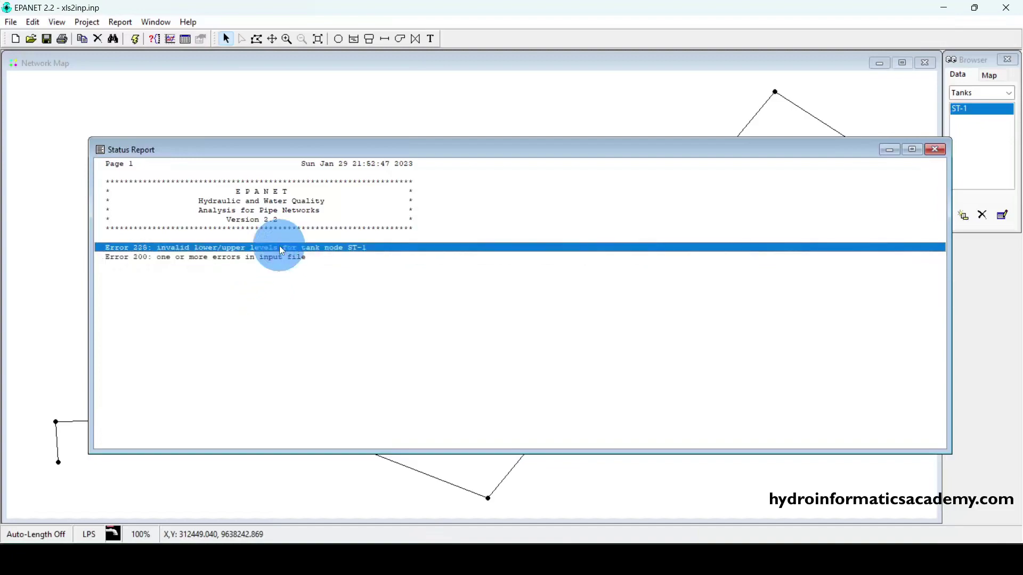
pyautogui.click(937, 151)
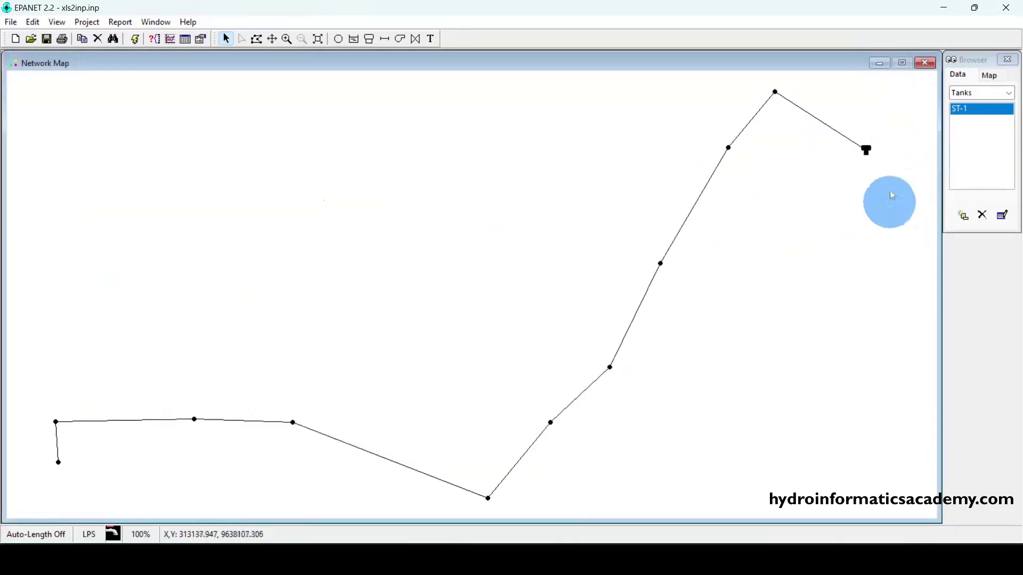
# Step: Enter 1162.7 as tank ST-1's elevation, then bring up the WaterGEMS model
pyautogui.doubleClick(867, 152)
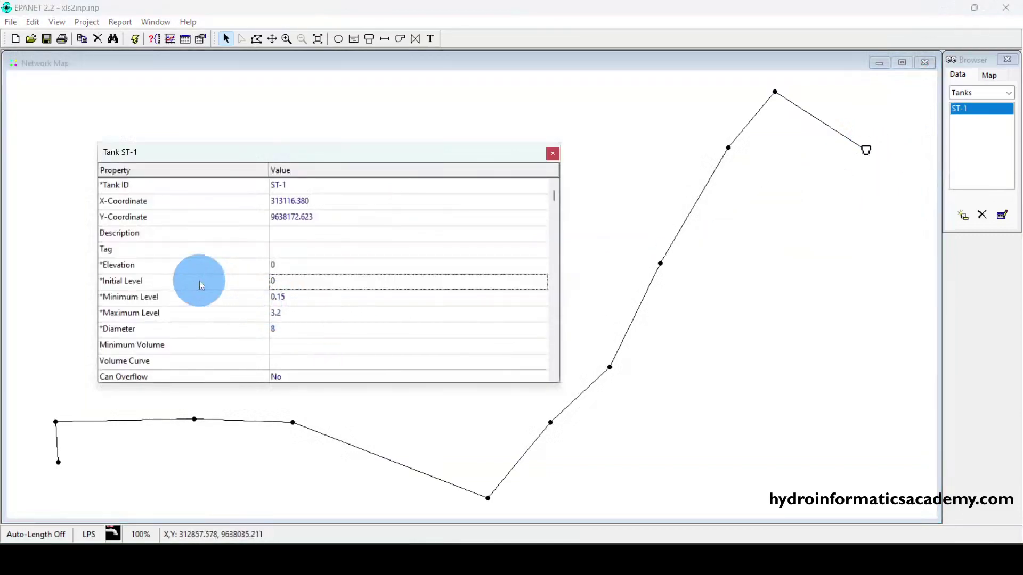
pyautogui.click(186, 271)
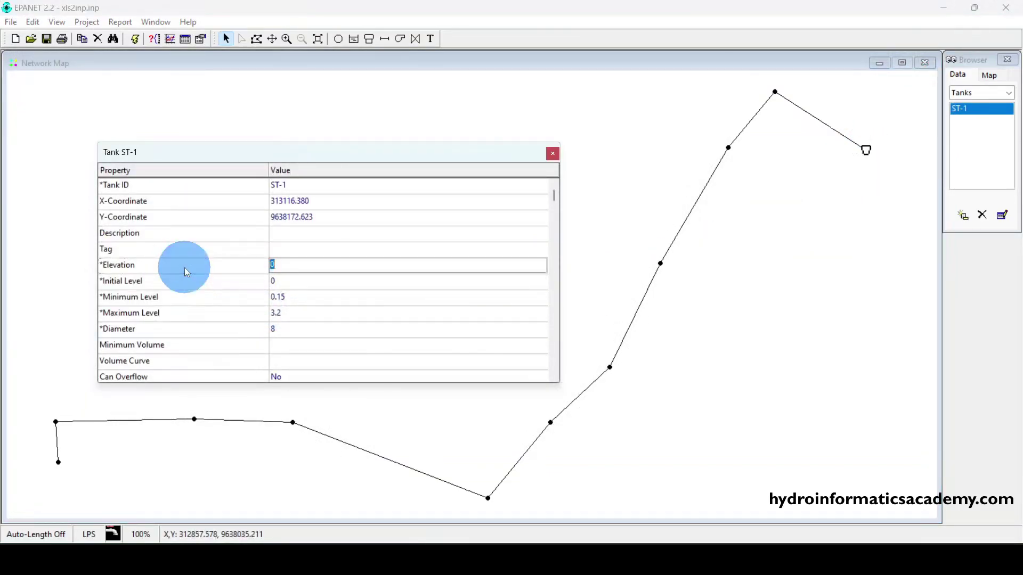
pyautogui.write('1162.7')
pyautogui.click(154, 288)
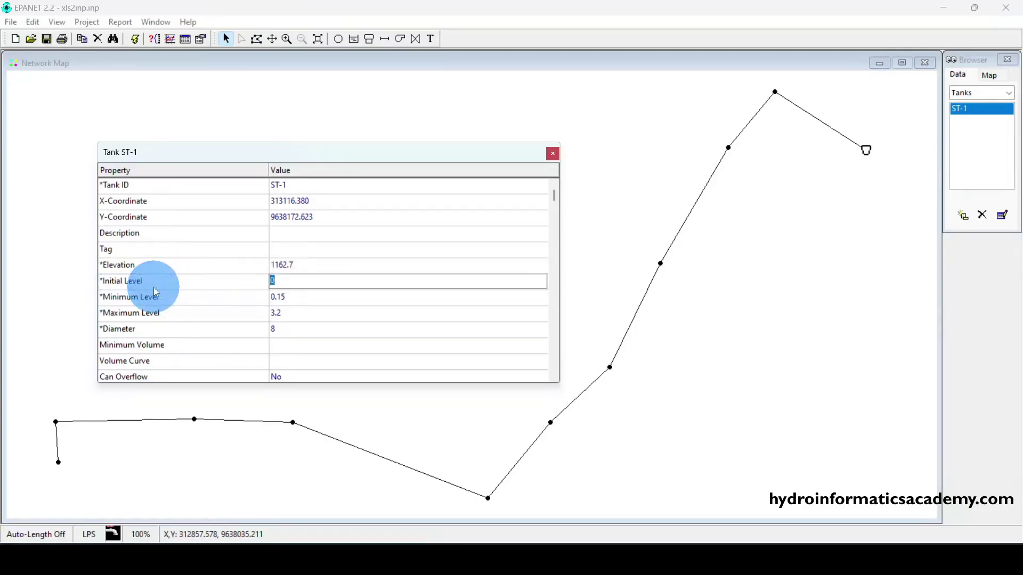
pyautogui.click(680, 533)
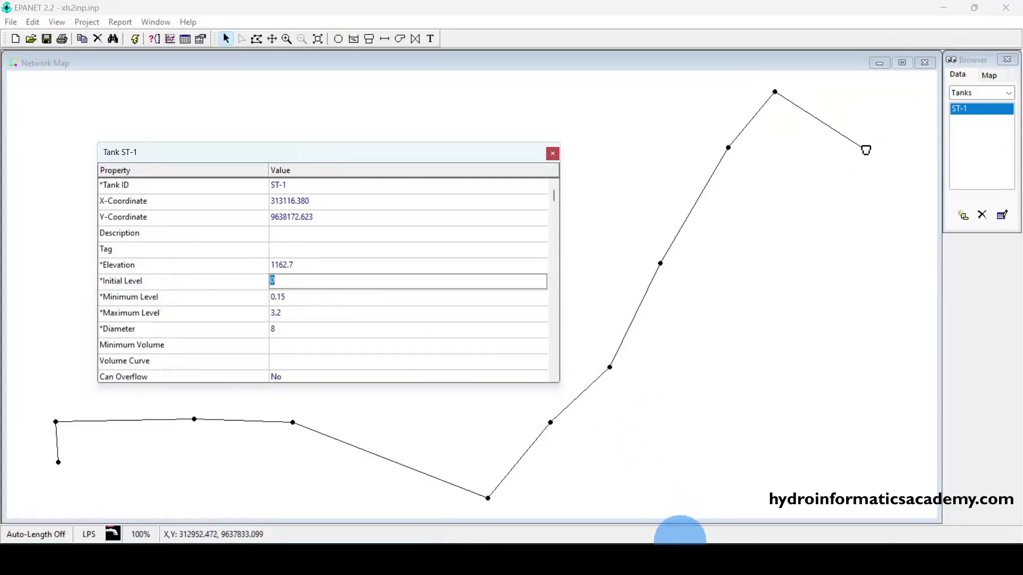
pyautogui.click(658, 525)
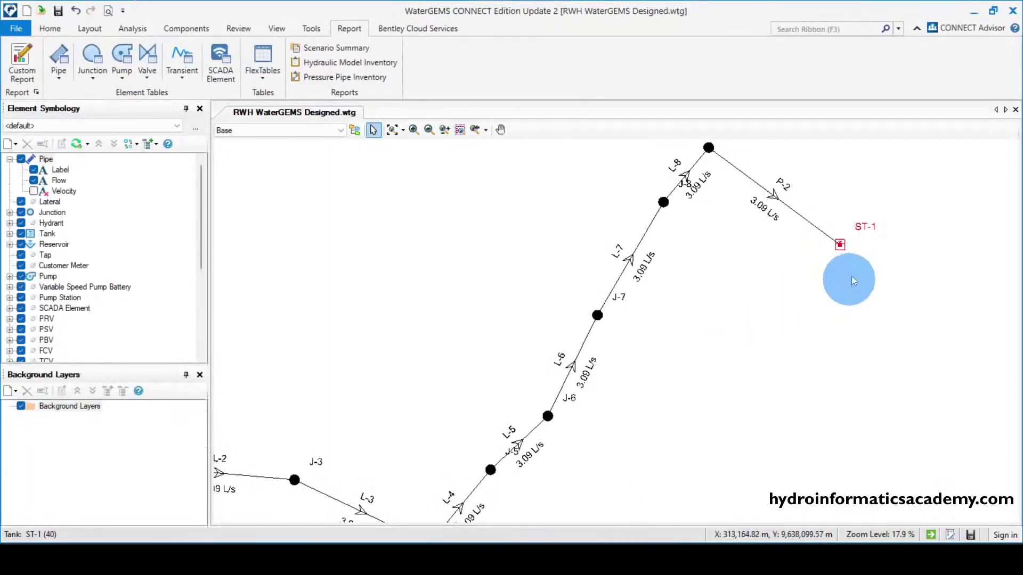
# Step: Check tank ST-1's minimum elevation in its WaterGEMS properties, then close the window
pyautogui.doubleClick(839, 245)
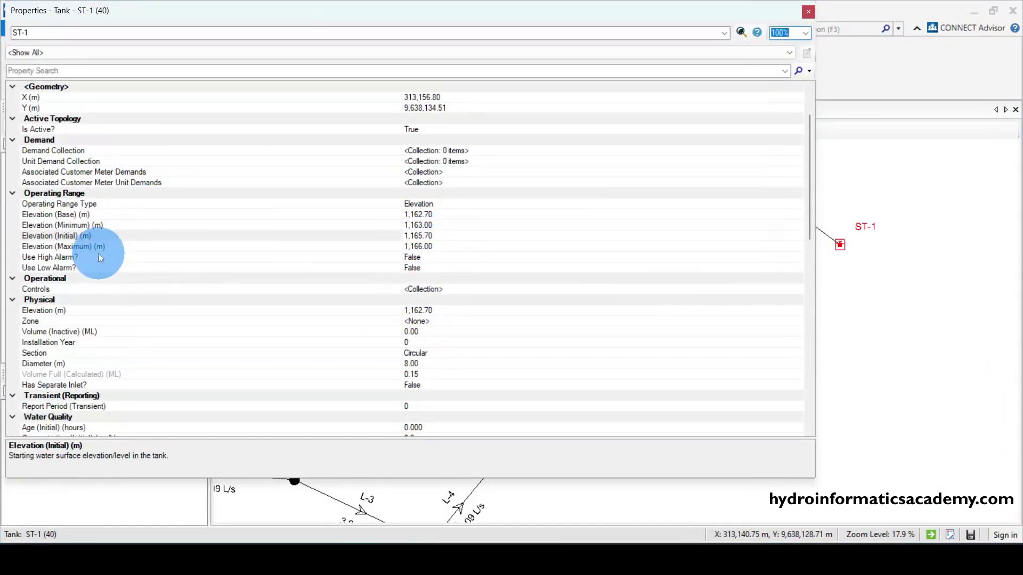
pyautogui.click(108, 224)
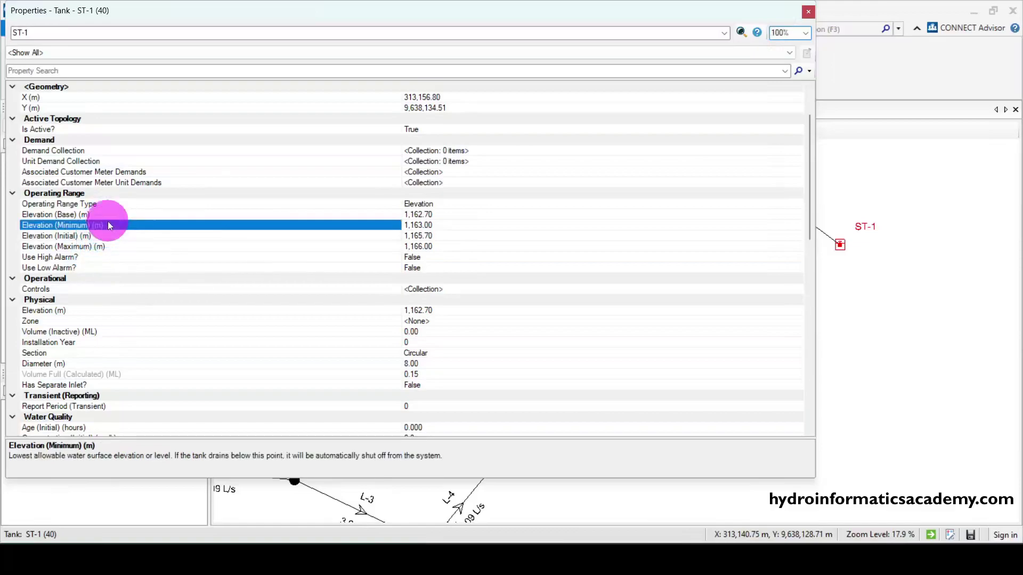
pyautogui.click(434, 226)
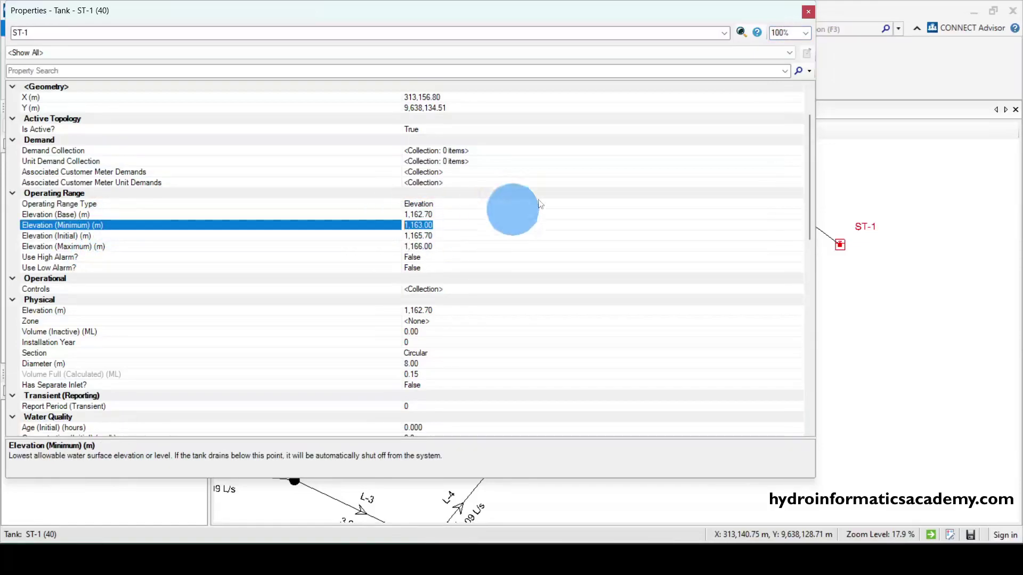
pyautogui.click(809, 12)
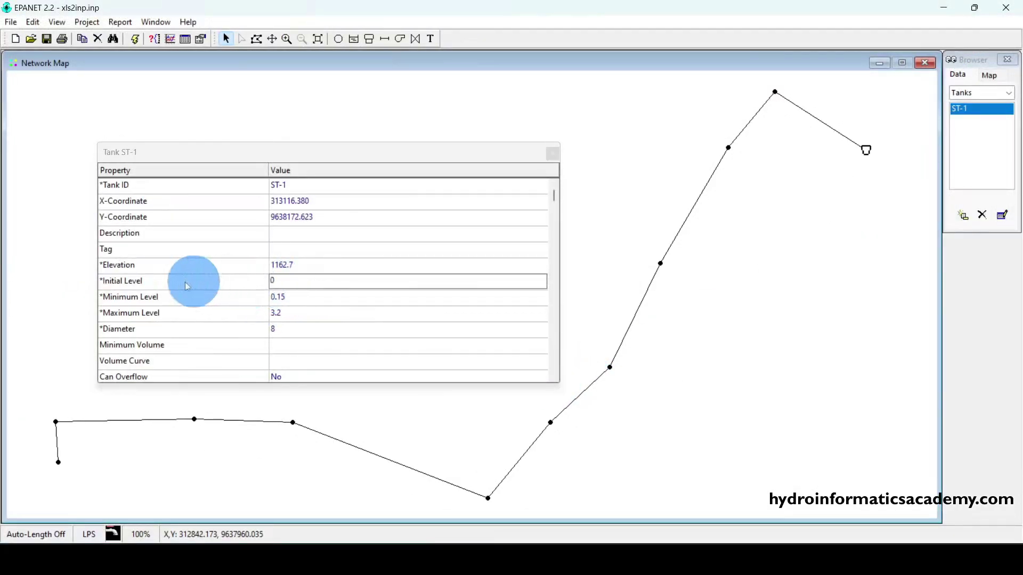
# Step: Enter initial level 3 for tank ST-1, checking minimum 0.15, maximum 3.2 and diameter 8
pyautogui.click(239, 282)
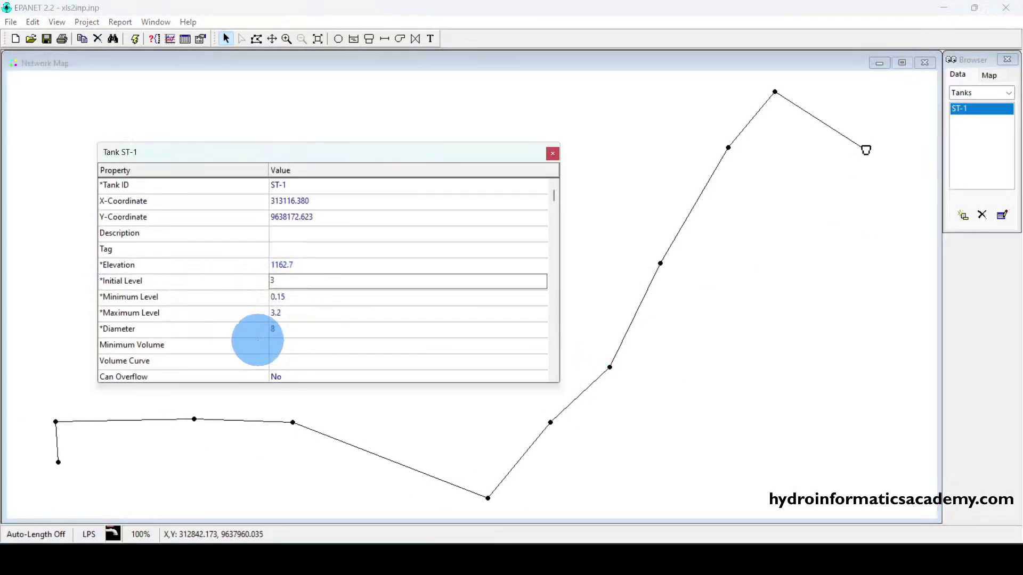
pyautogui.write('3')
pyautogui.click(171, 297)
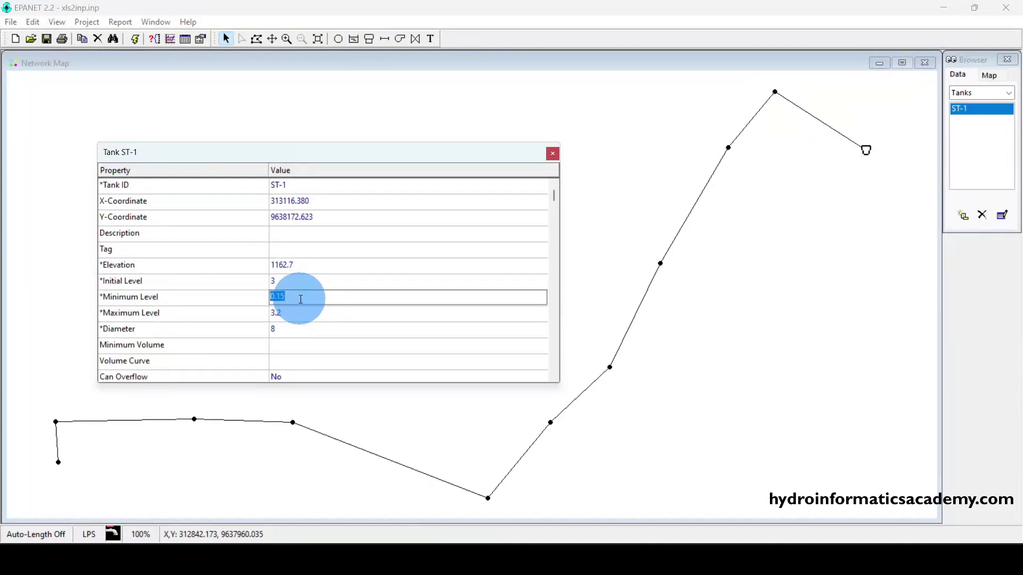
pyautogui.click(180, 319)
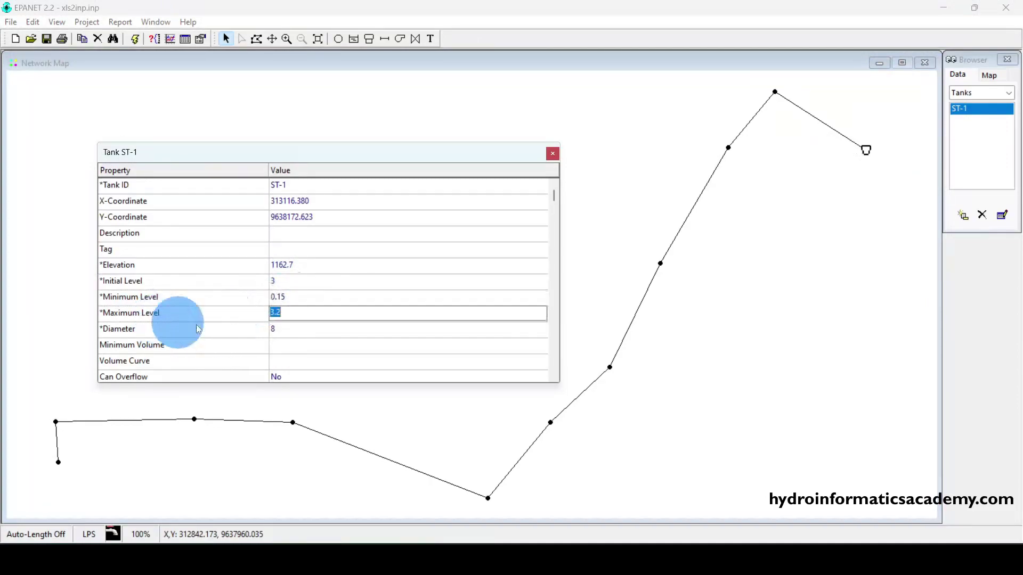
pyautogui.click(296, 315)
pyautogui.click(235, 330)
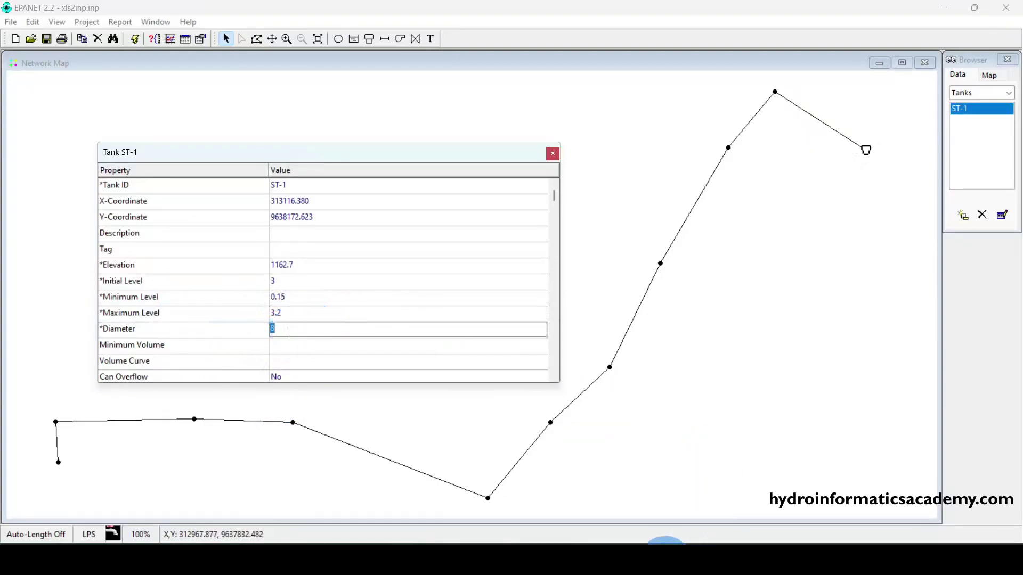
pyautogui.moveTo(655, 538)
pyautogui.click(678, 497)
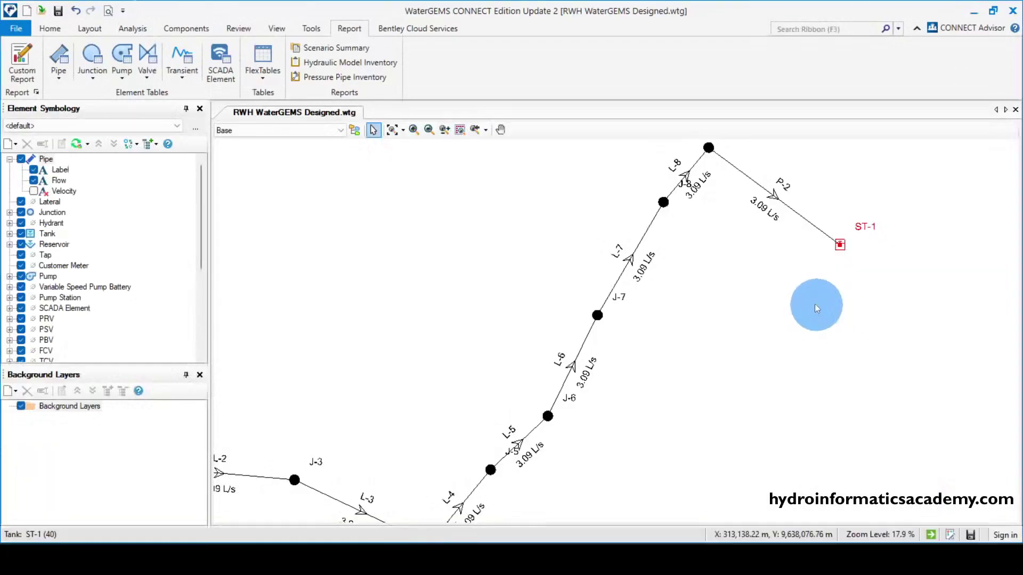
# Step: Verify tank ST-1's 8.00 m diameter in WaterGEMS, then return to EPANET and close the tank editor
pyautogui.doubleClick(840, 246)
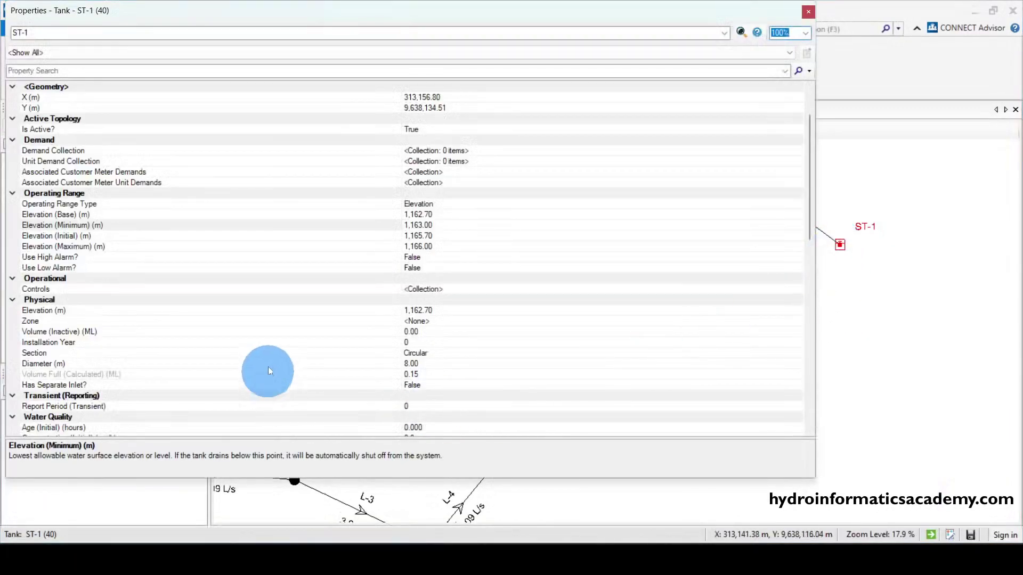
pyautogui.click(300, 320)
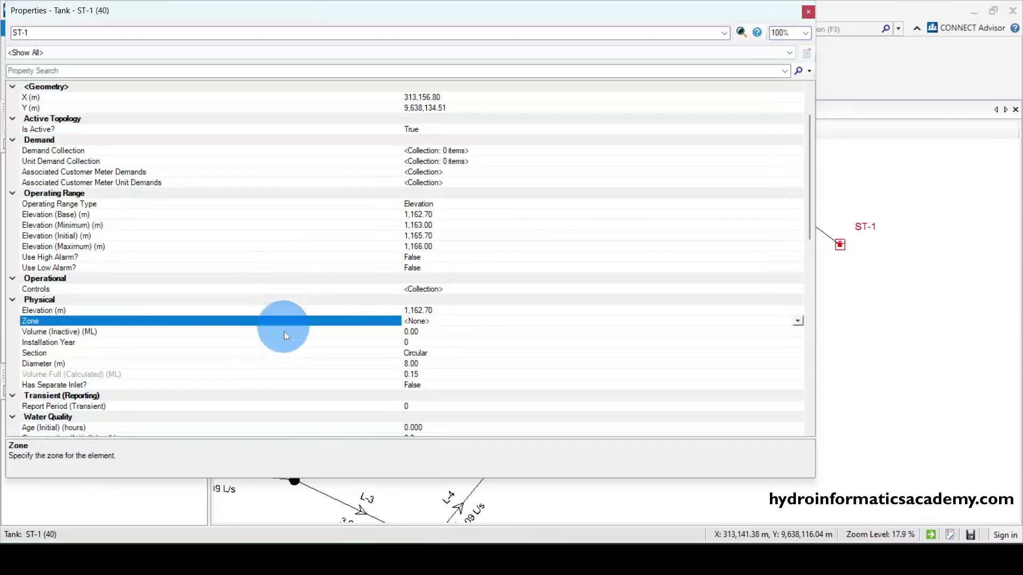
pyautogui.click(421, 363)
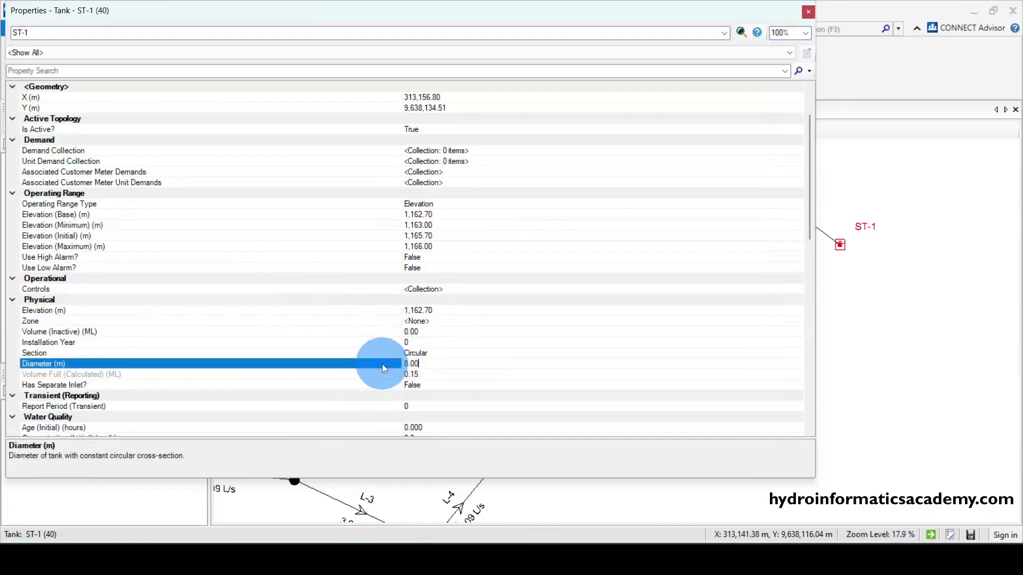
pyautogui.click(808, 12)
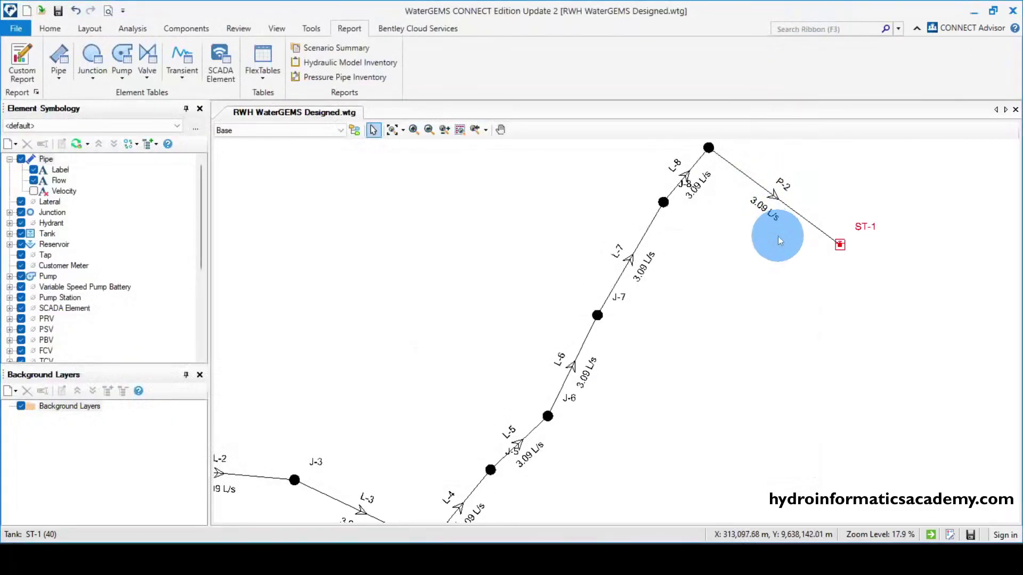
pyautogui.click(974, 12)
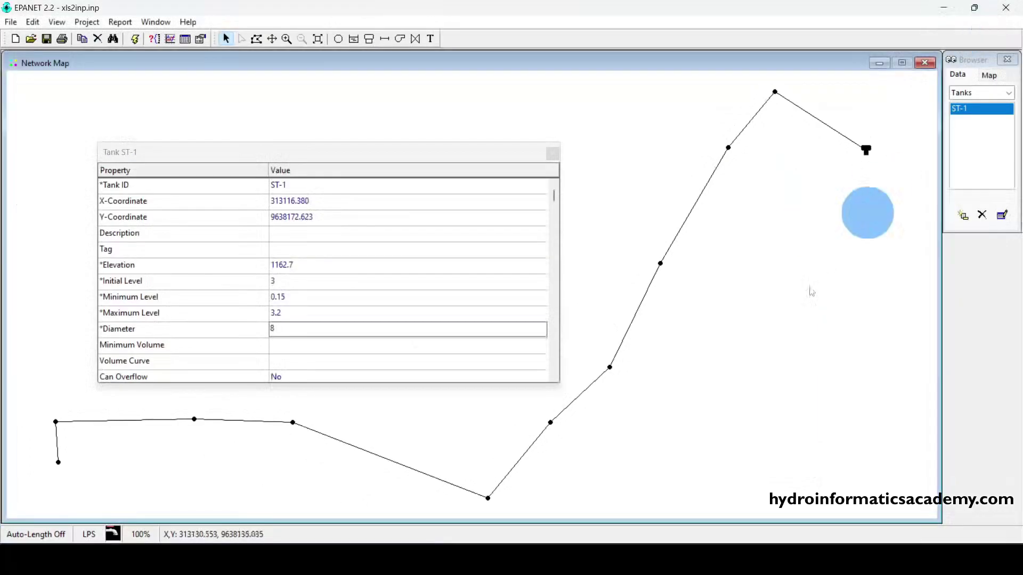
pyautogui.click(552, 155)
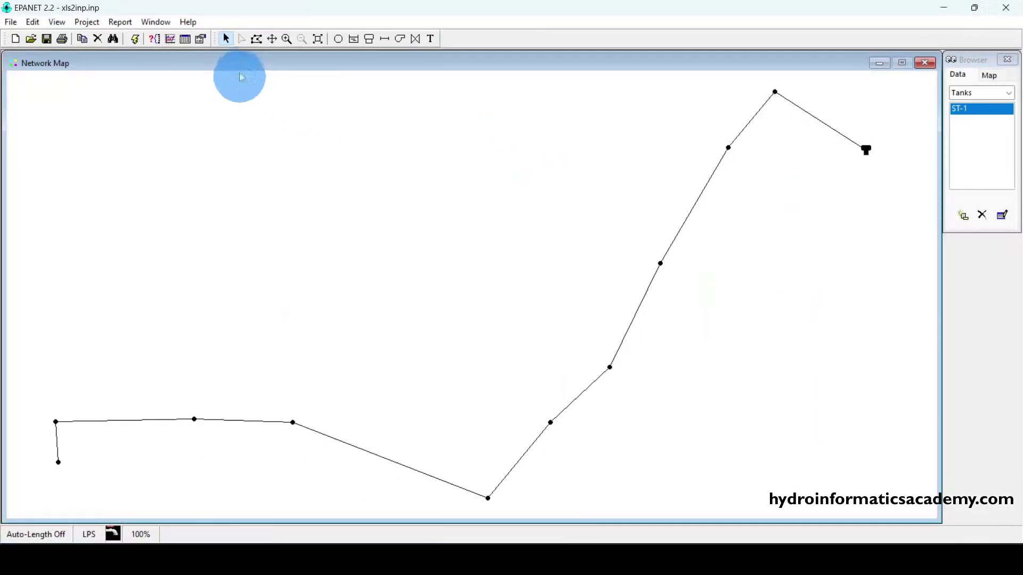
# Step: Rerun the hydraulic analysis with the corrected tank settings and acknowledge the successful run
pyautogui.click(136, 40)
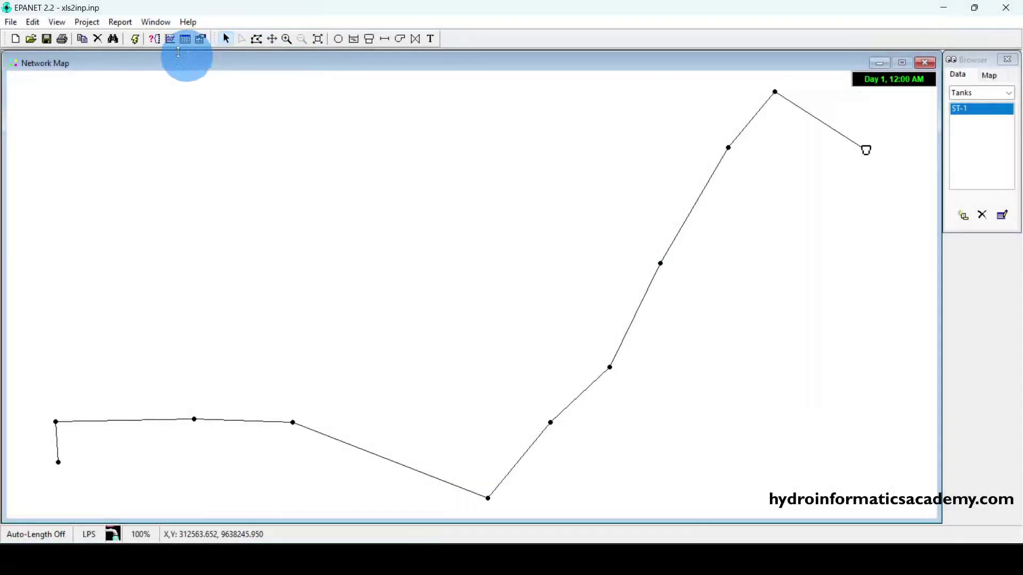
pyautogui.click(135, 39)
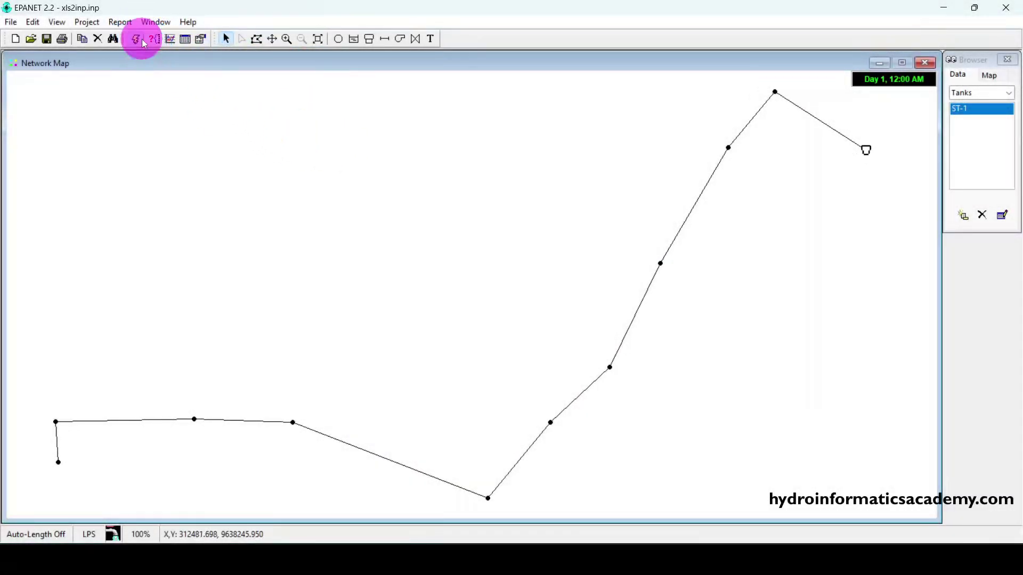
pyautogui.click(520, 295)
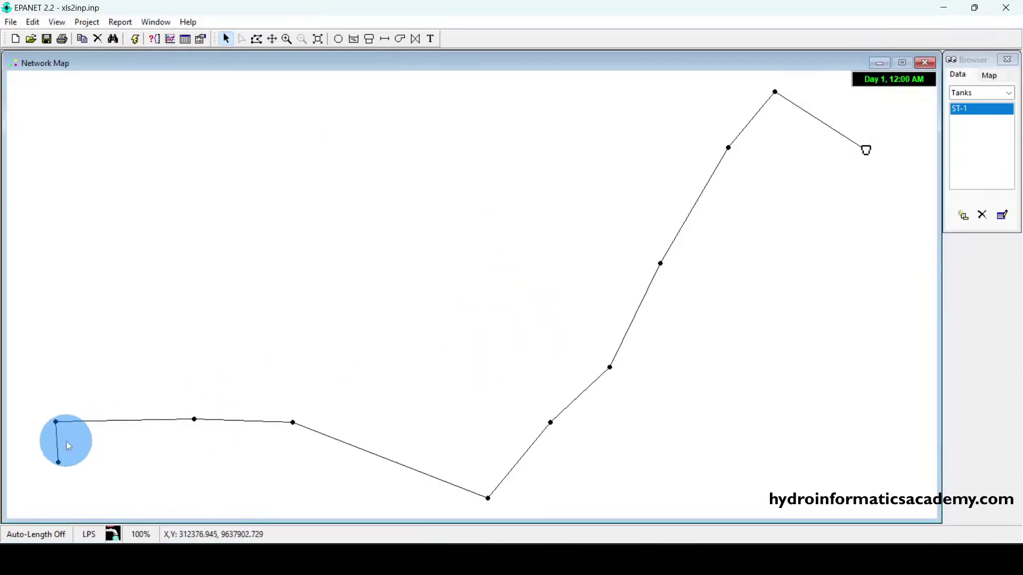
# Step: Show link Flow on the map from the Browser's Map settings, then rerun the analysis
pyautogui.click(994, 75)
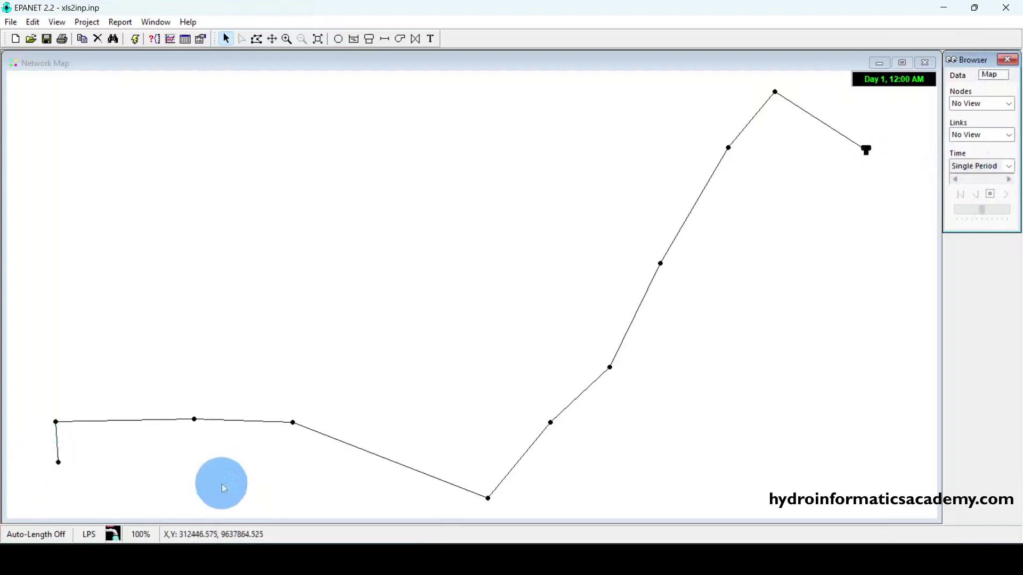
pyautogui.click(992, 135)
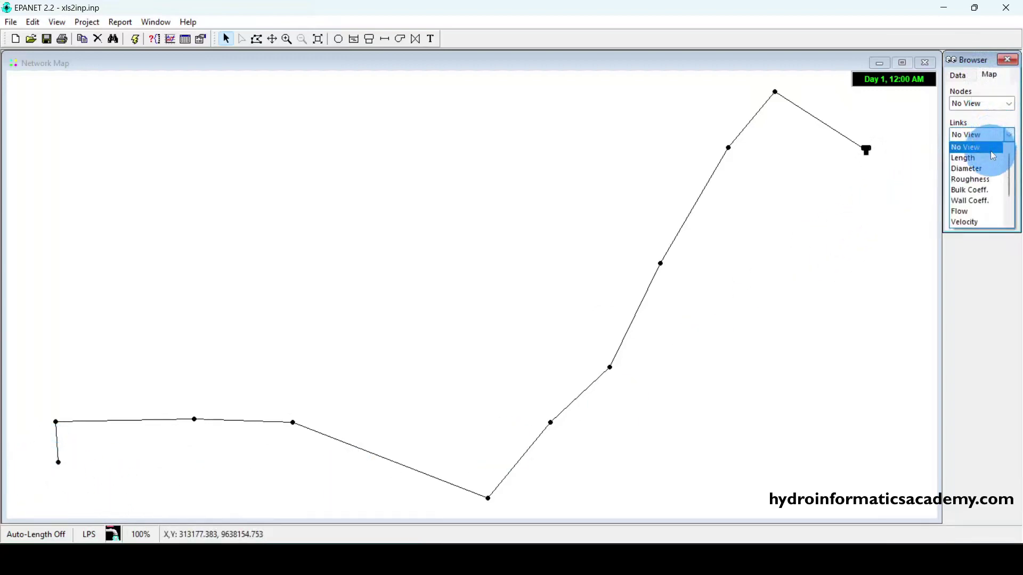
pyautogui.click(972, 211)
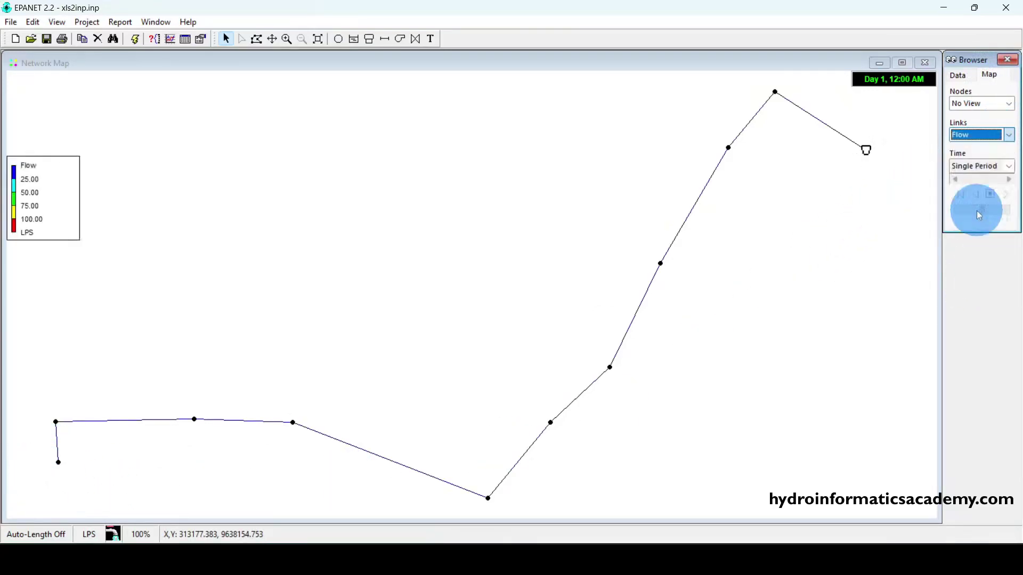
pyautogui.click(139, 44)
pyautogui.click(512, 298)
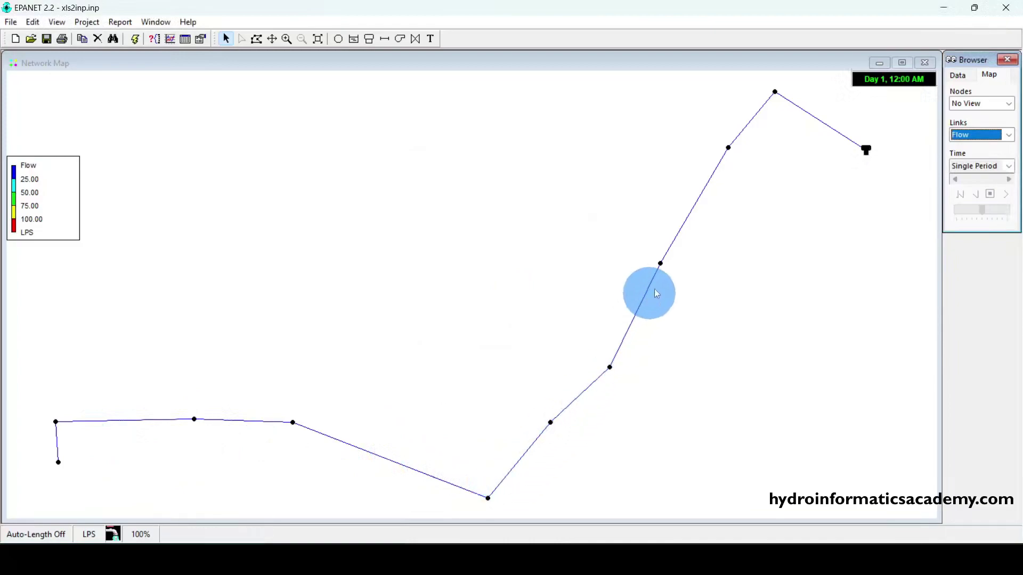
# Step: In Map Options, turn on node value labels with font size 10 and apply
pyautogui.rightClick(397, 246)
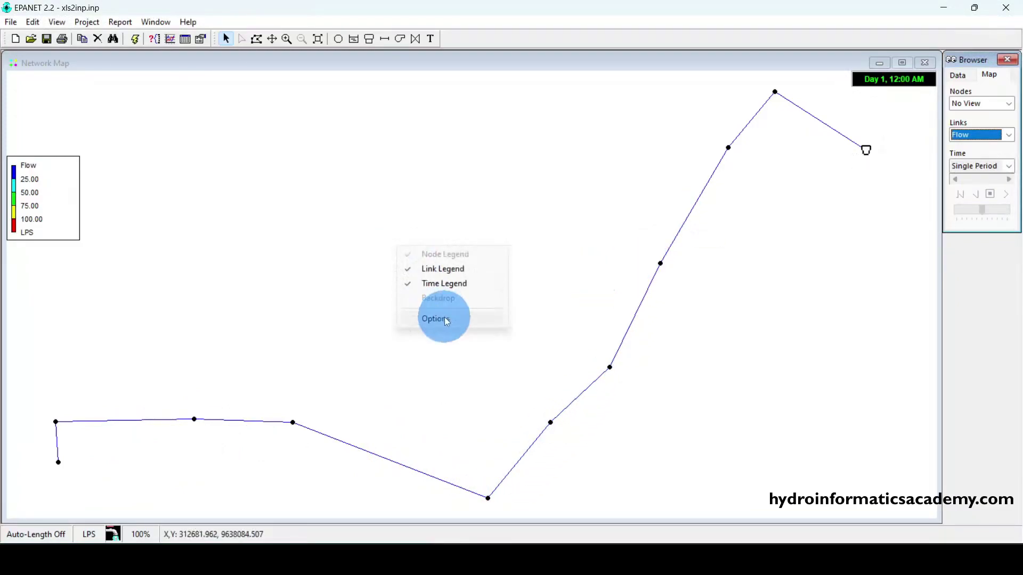
pyautogui.click(447, 320)
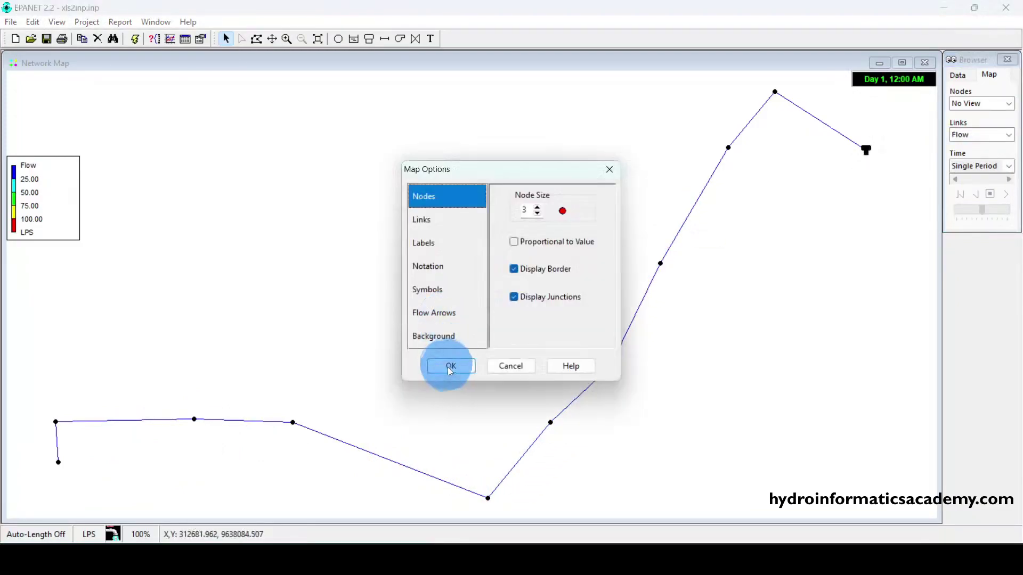
pyautogui.click(443, 244)
pyautogui.click(440, 226)
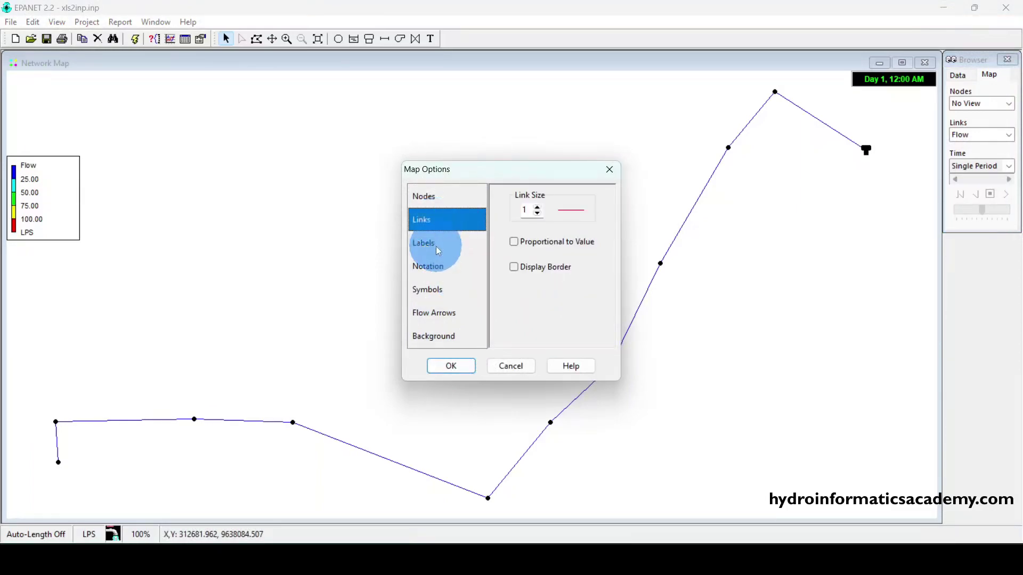
pyautogui.click(436, 245)
pyautogui.click(452, 314)
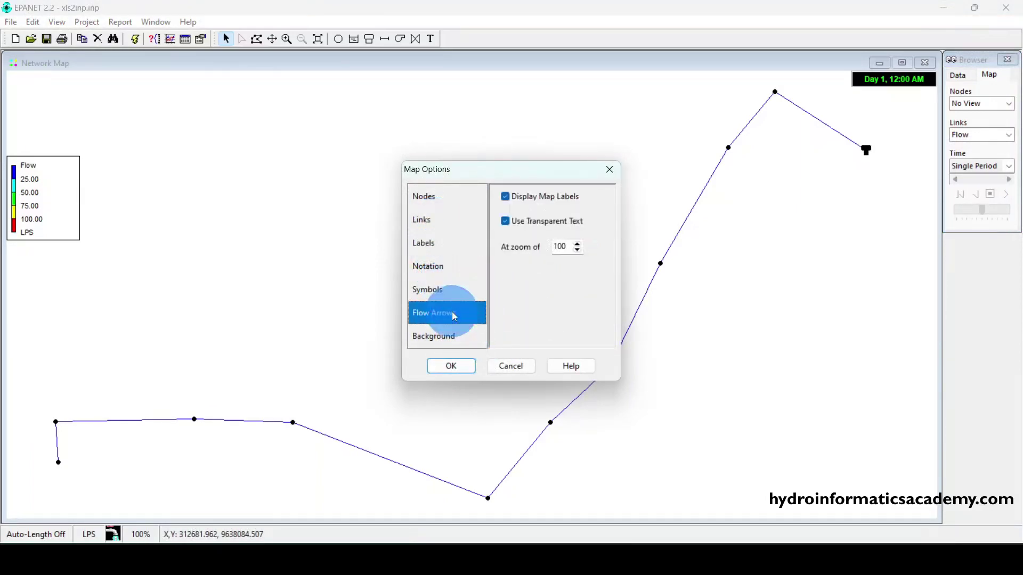
pyautogui.click(434, 267)
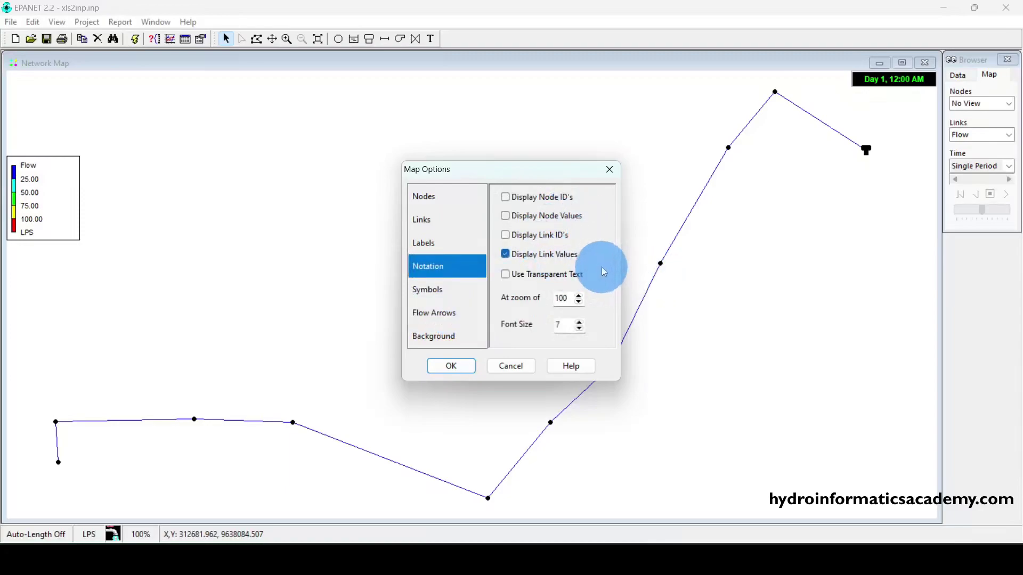
pyautogui.click(552, 217)
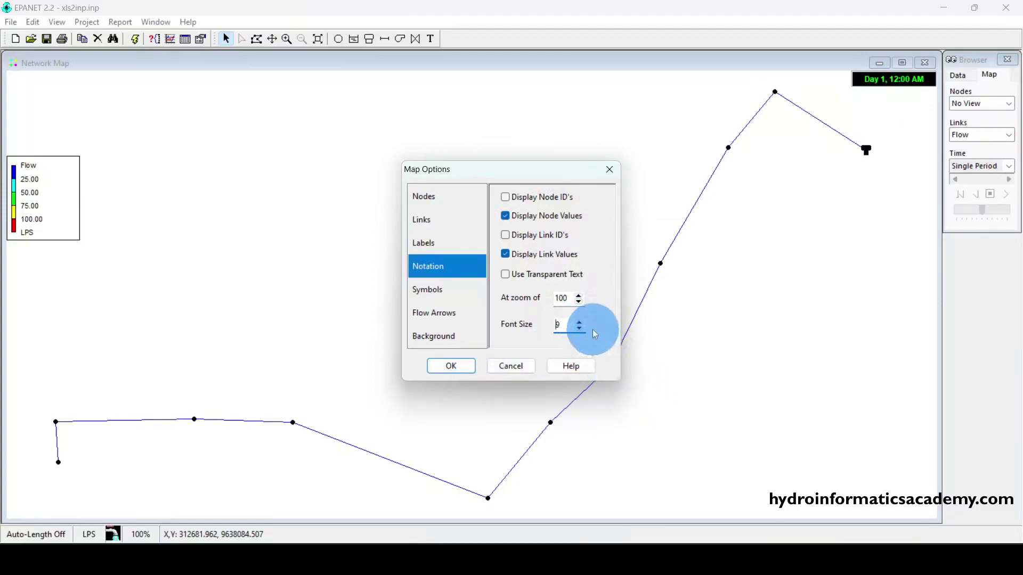
pyautogui.click(580, 323)
pyautogui.click(451, 366)
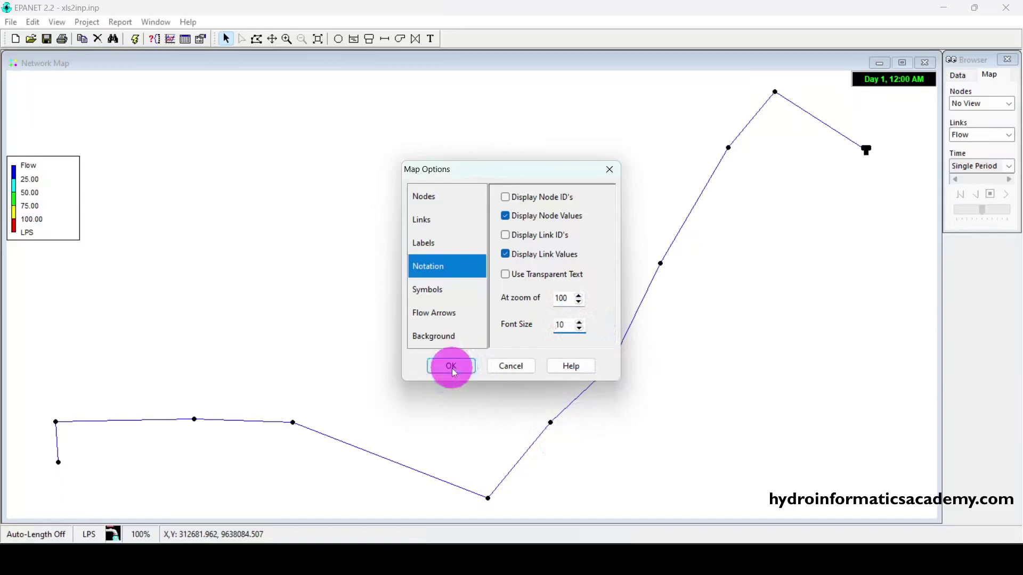
# Step: Switch briefly to Google Earth Pro, then hide it to return to EPANET
pyautogui.moveTo(170, 425)
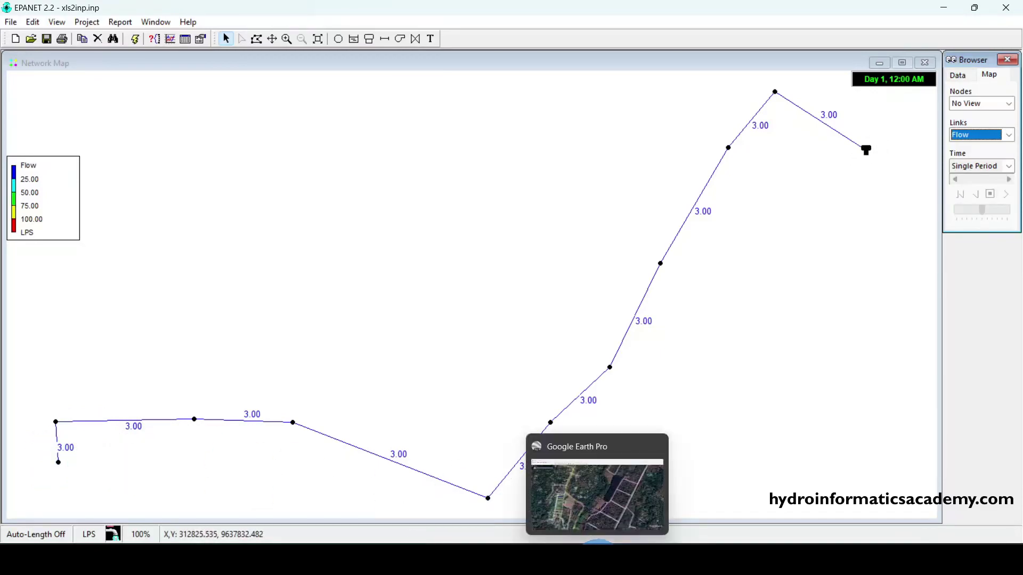
pyautogui.click(594, 556)
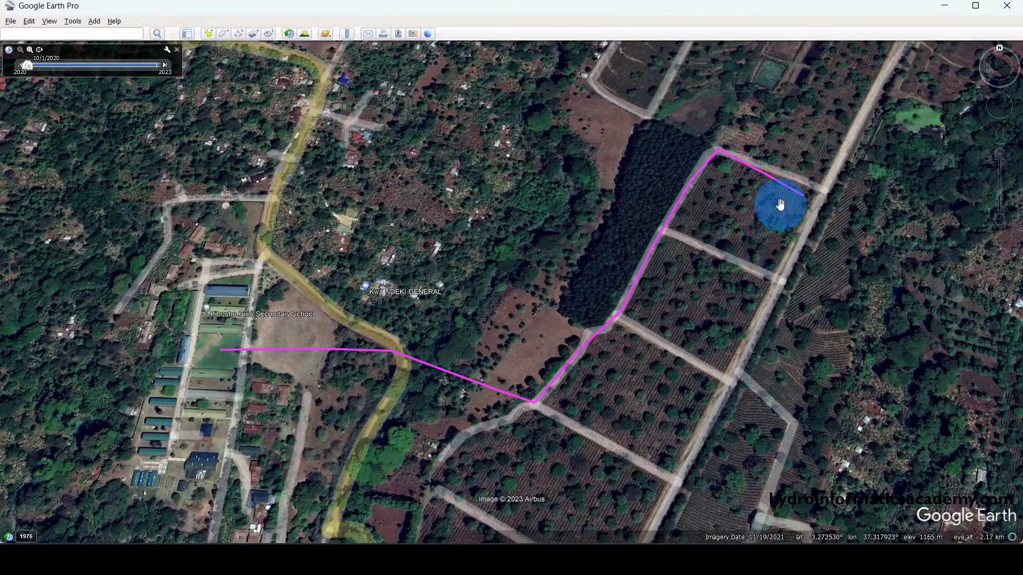
pyautogui.click(945, 8)
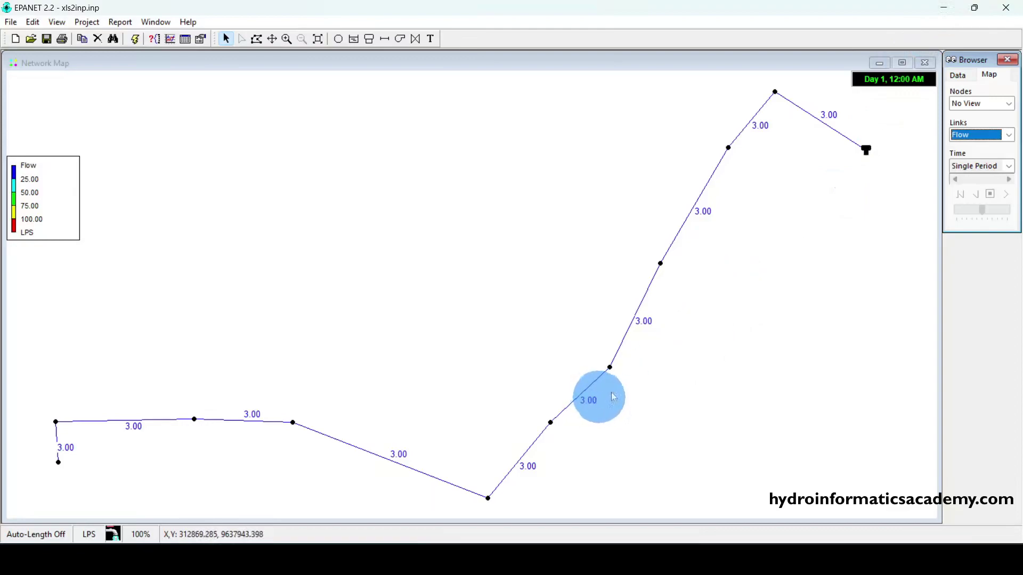
# Step: Show pipe velocities on the map and inspect pipe P-10's properties without changes
pyautogui.click(986, 136)
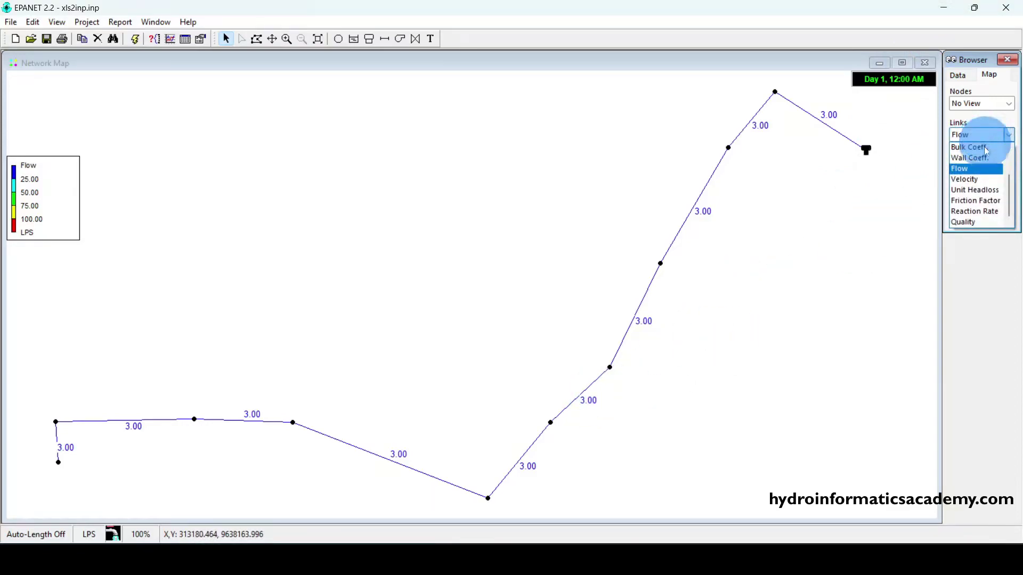
pyautogui.click(976, 181)
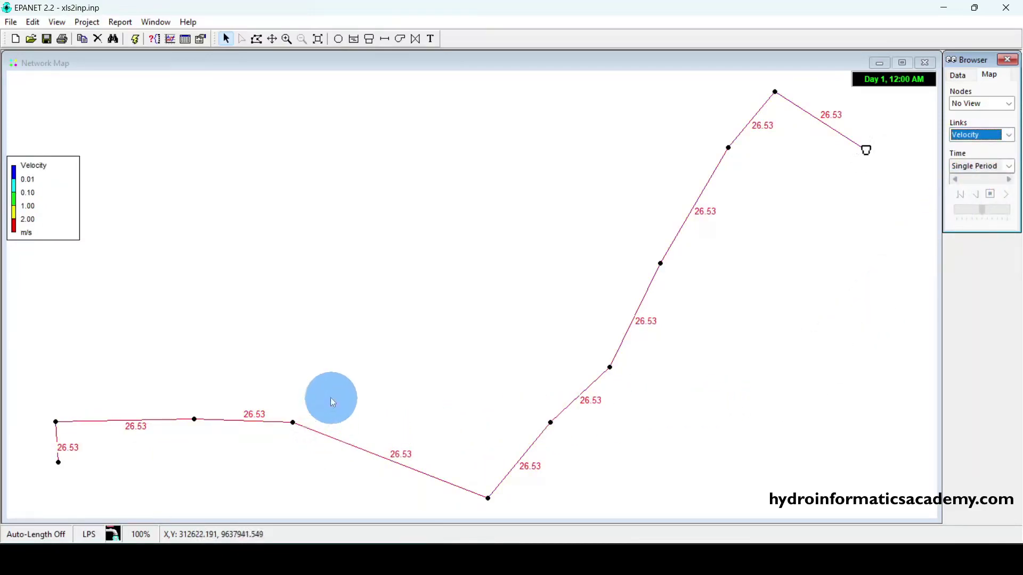
pyautogui.doubleClick(131, 427)
pyautogui.click(137, 282)
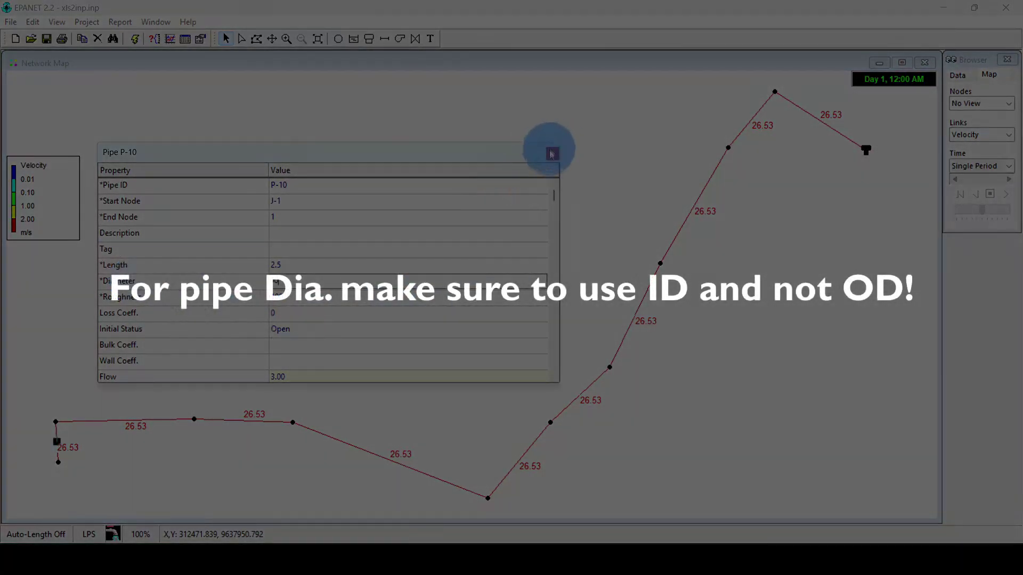
pyautogui.click(552, 153)
# Step: Set pipe P-1's diameter to 90
pyautogui.doubleClick(133, 420)
pyautogui.click(292, 281)
pyautogui.write('90')
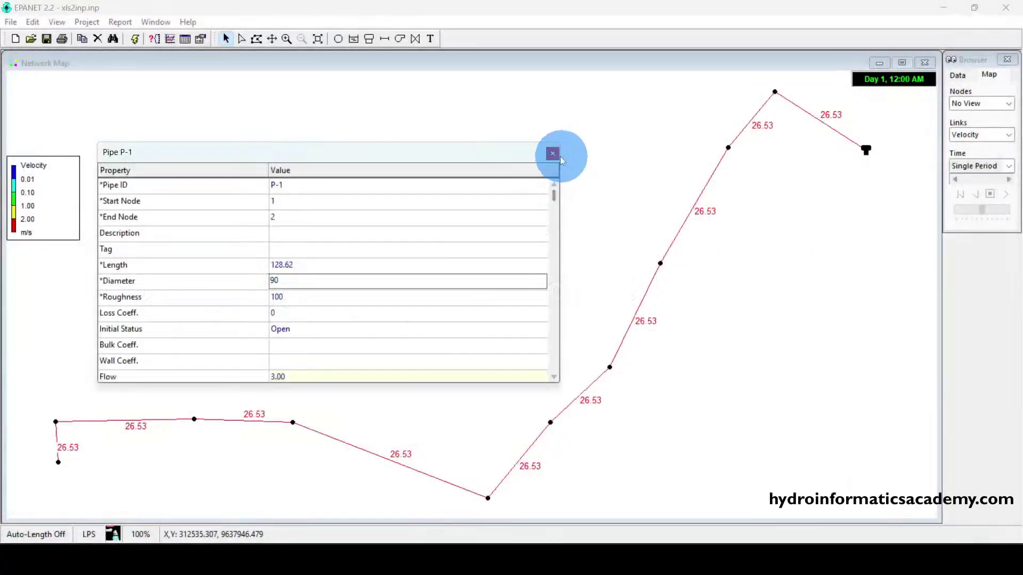
pyautogui.click(553, 154)
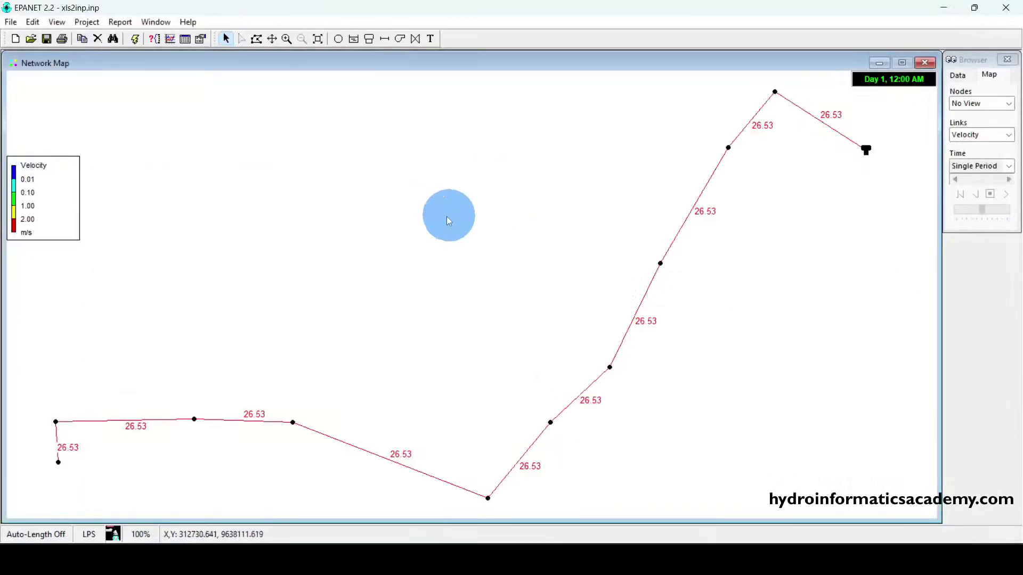
# Step: Select the whole network and start a group edit applied to pipes
pyautogui.click(32, 22)
pyautogui.click(86, 102)
pyautogui.click(33, 22)
pyautogui.click(79, 122)
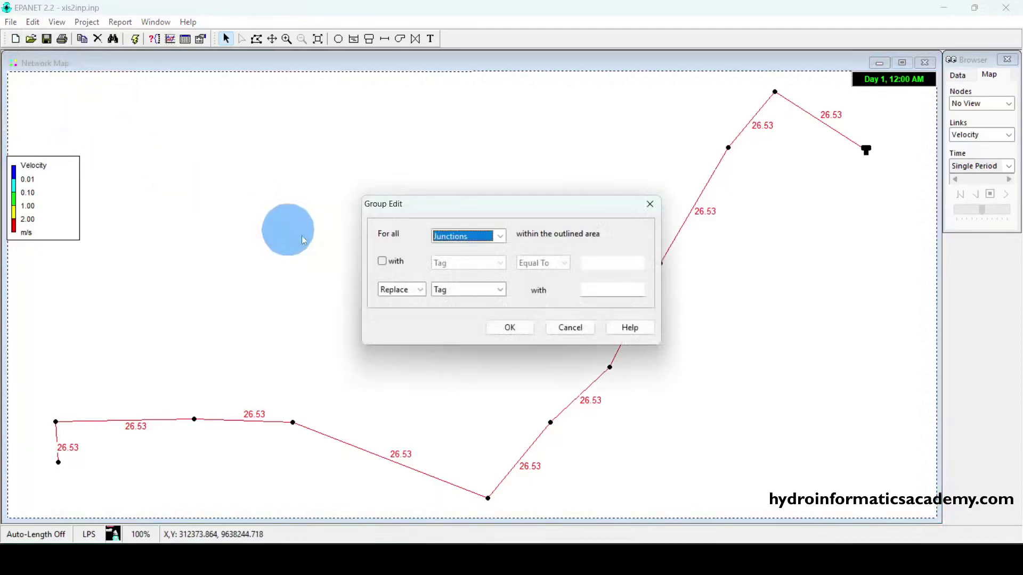
pyautogui.click(448, 237)
pyautogui.click(458, 257)
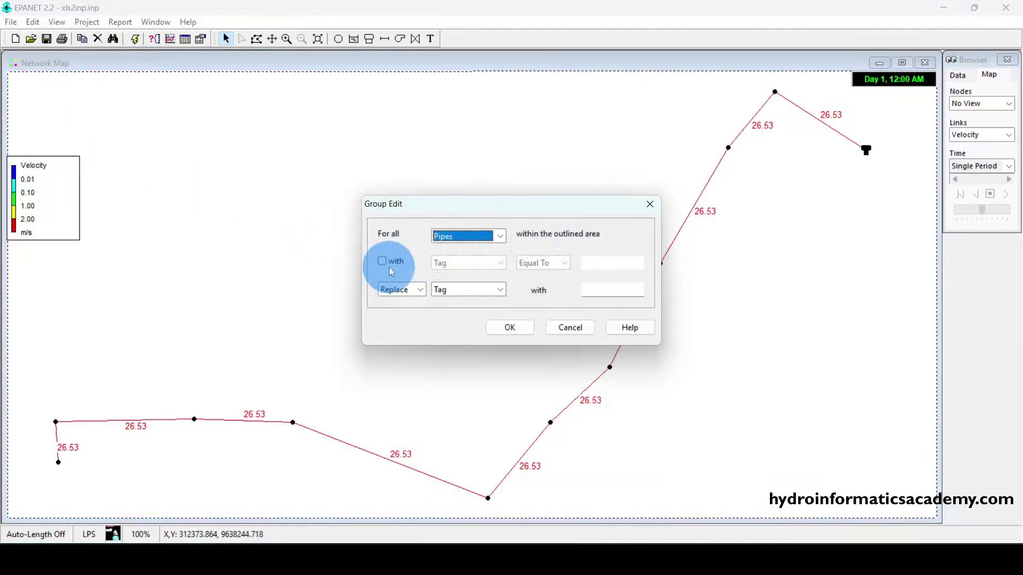
# Step: For pipes with Diameter equal to 12, replace Diameter with 90, updating 8 pipes
pyautogui.click(390, 262)
pyautogui.click(457, 262)
pyautogui.click(466, 291)
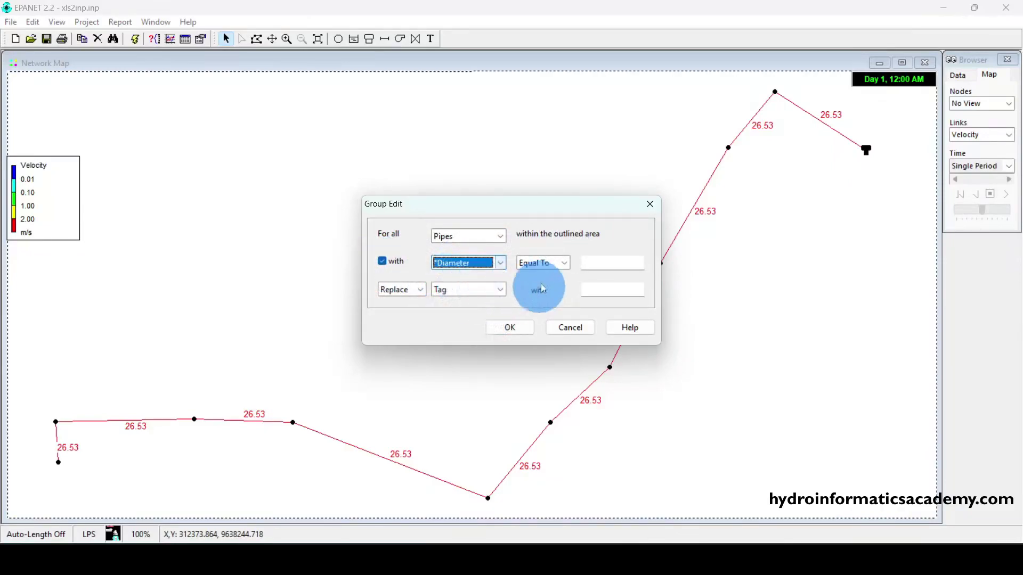
pyautogui.click(606, 266)
pyautogui.write('12')
pyautogui.click(458, 290)
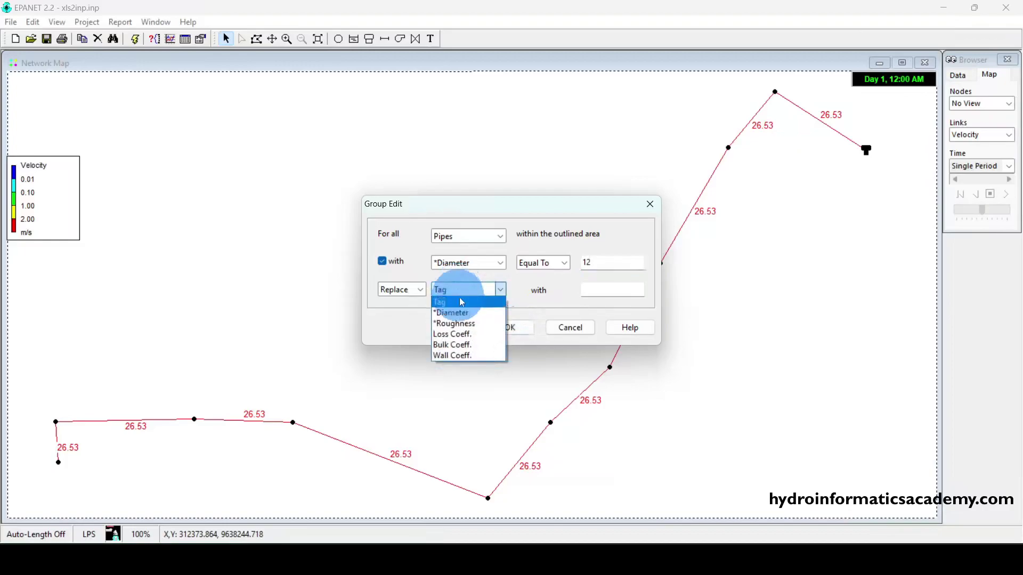
pyautogui.click(469, 313)
pyautogui.click(607, 292)
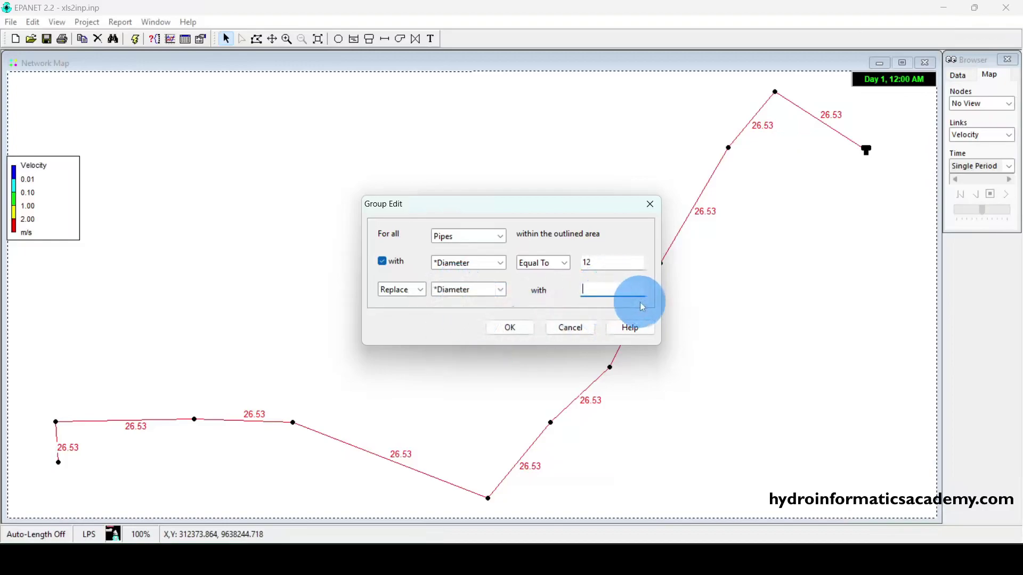
pyautogui.click(501, 334)
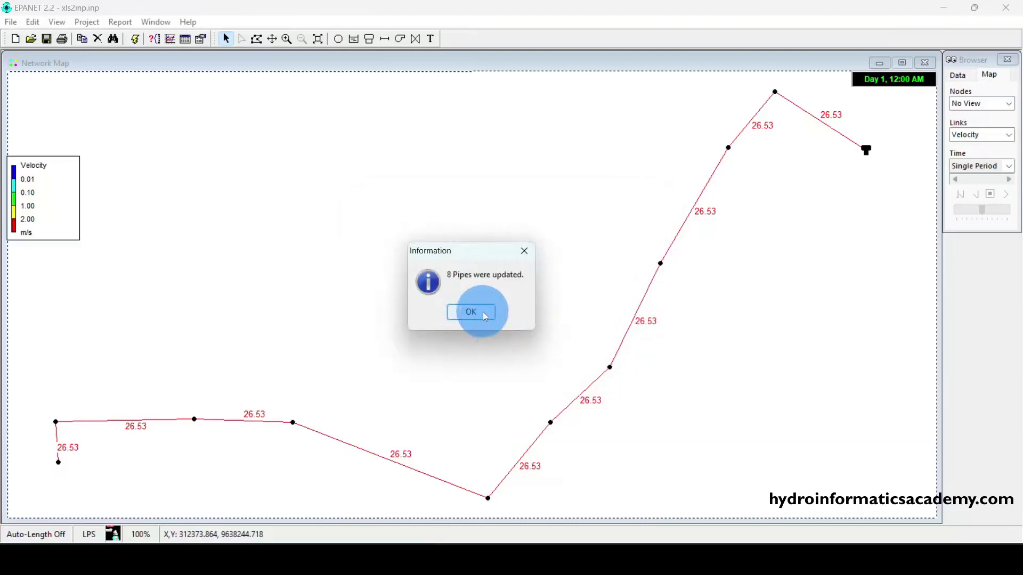
pyautogui.click(471, 312)
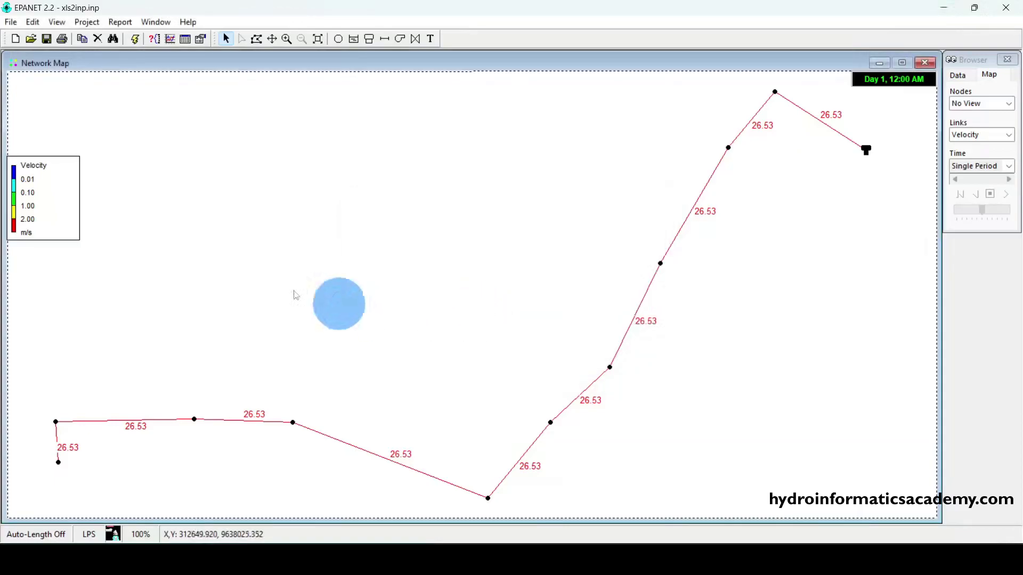
# Step: Rerun the simulation, view unit headloss (5.57), then label pipes with flow (3.00 LPS)
pyautogui.click(136, 40)
pyautogui.click(521, 297)
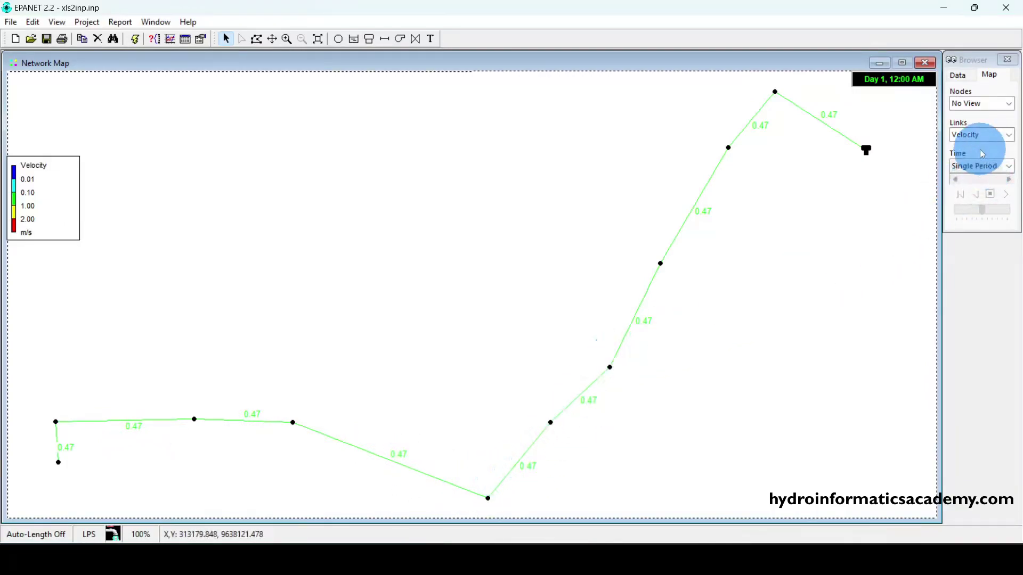
pyautogui.click(986, 135)
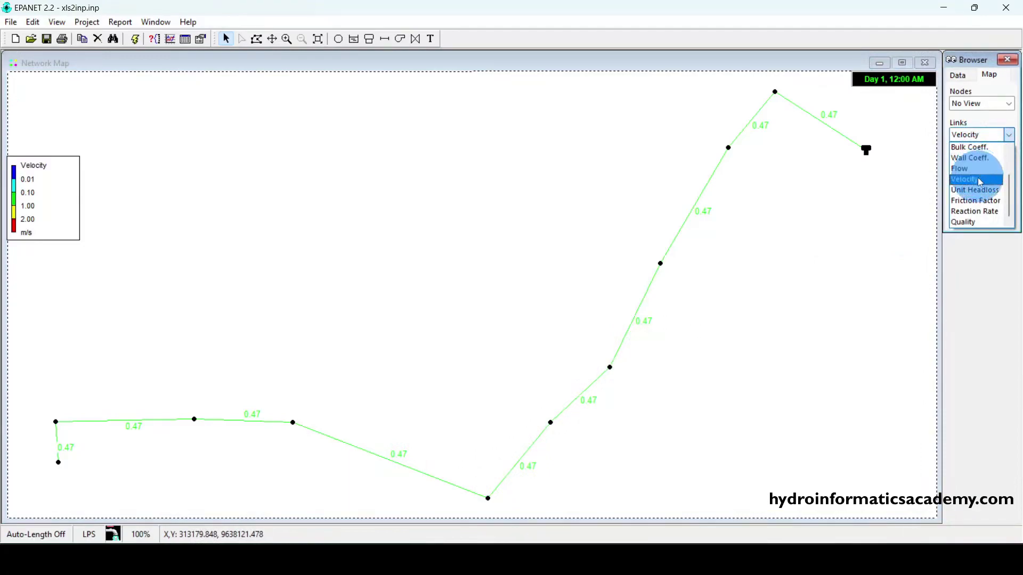
pyautogui.click(977, 191)
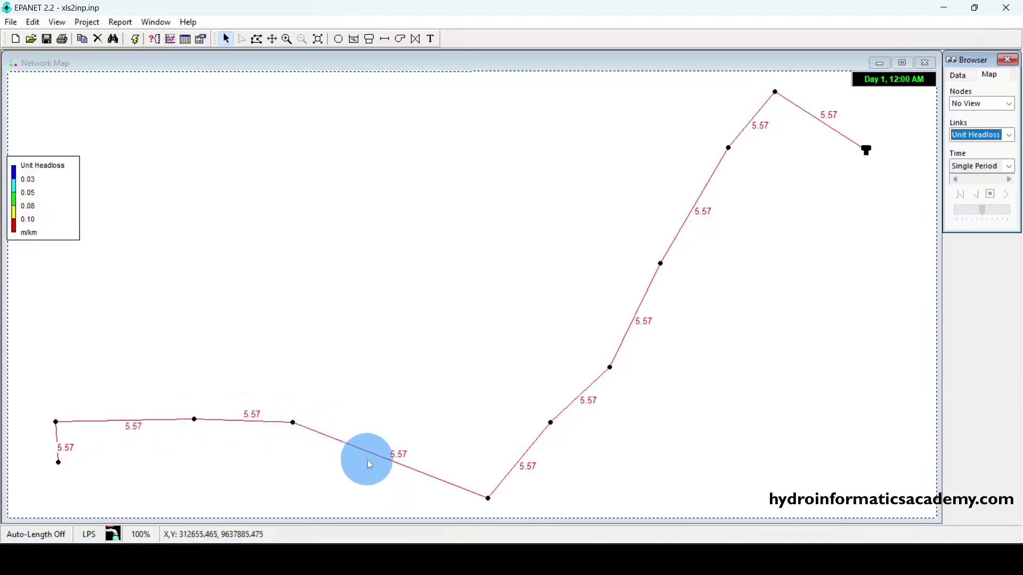
pyautogui.click(980, 138)
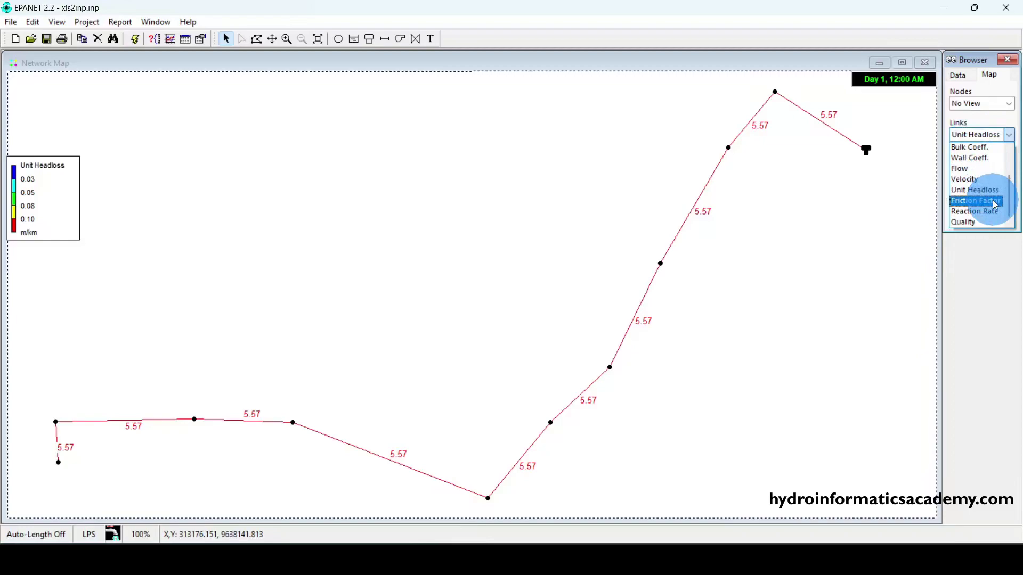
pyautogui.click(975, 169)
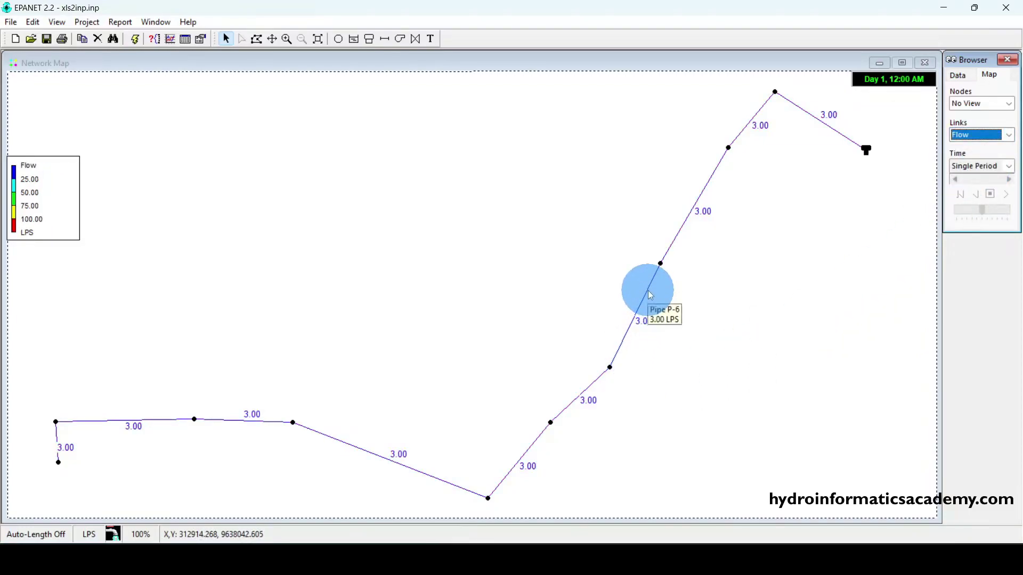
# Step: Switch the Links map display to Velocity
pyautogui.click(1008, 135)
pyautogui.click(980, 143)
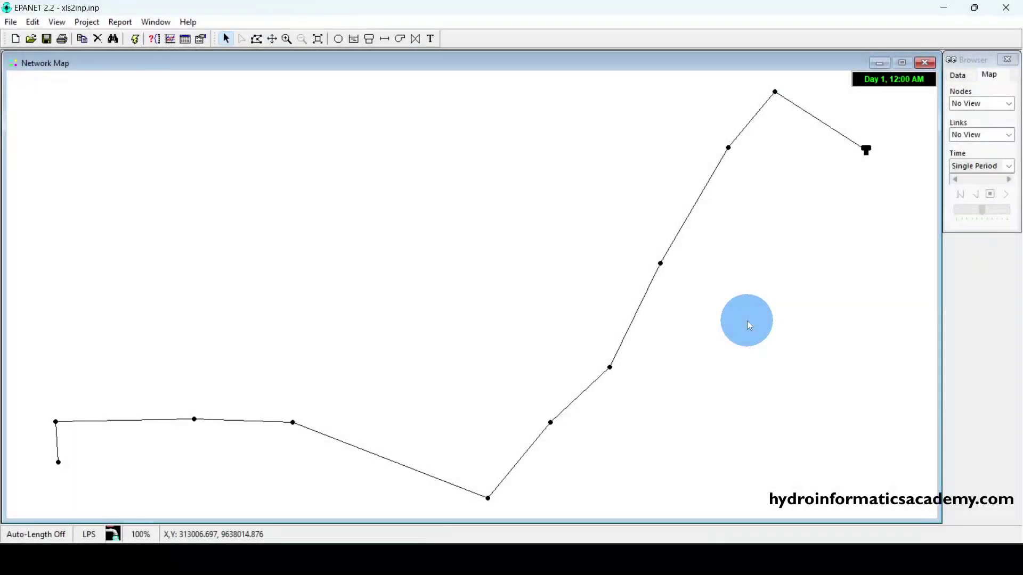
# Step: Colour and label nodes by pressure (35.66 down to 3.00 m) and zoom in
pyautogui.click(990, 76)
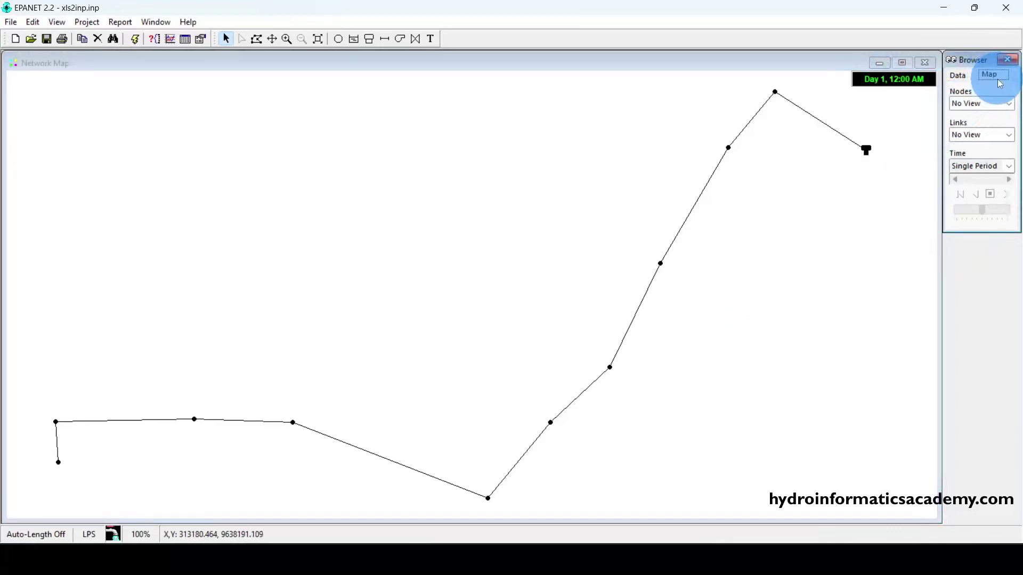
pyautogui.click(968, 101)
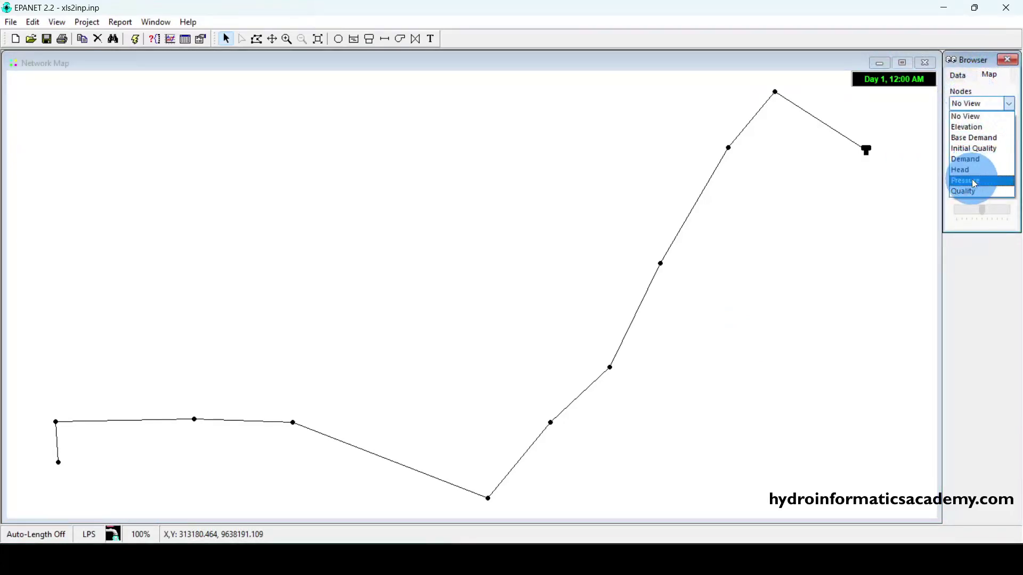
pyautogui.click(971, 180)
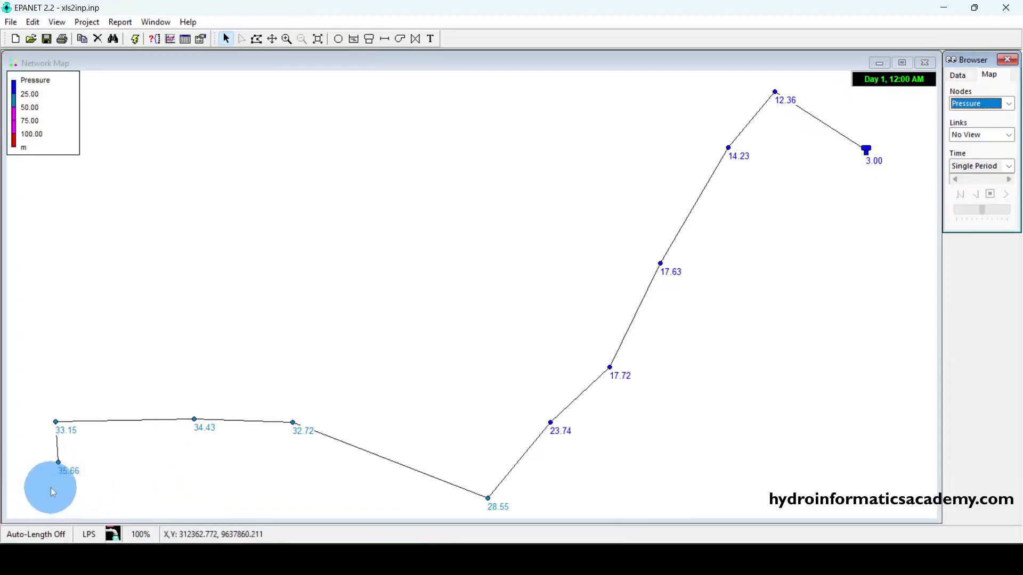
pyautogui.scroll(1, 75, 475)
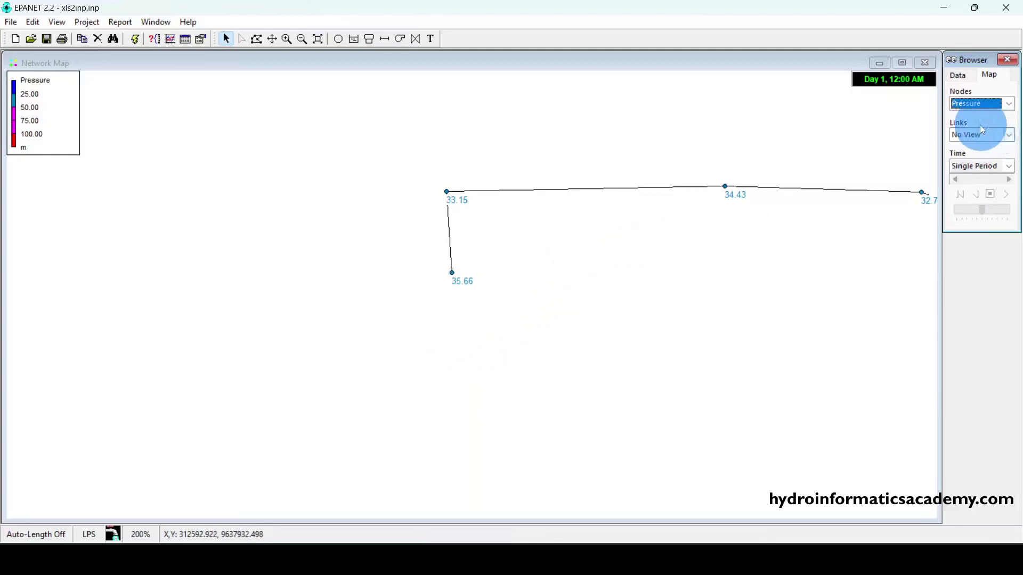
# Step: Set the Links display to Flow so each pipe shows 3.00 LPS
pyautogui.click(992, 74)
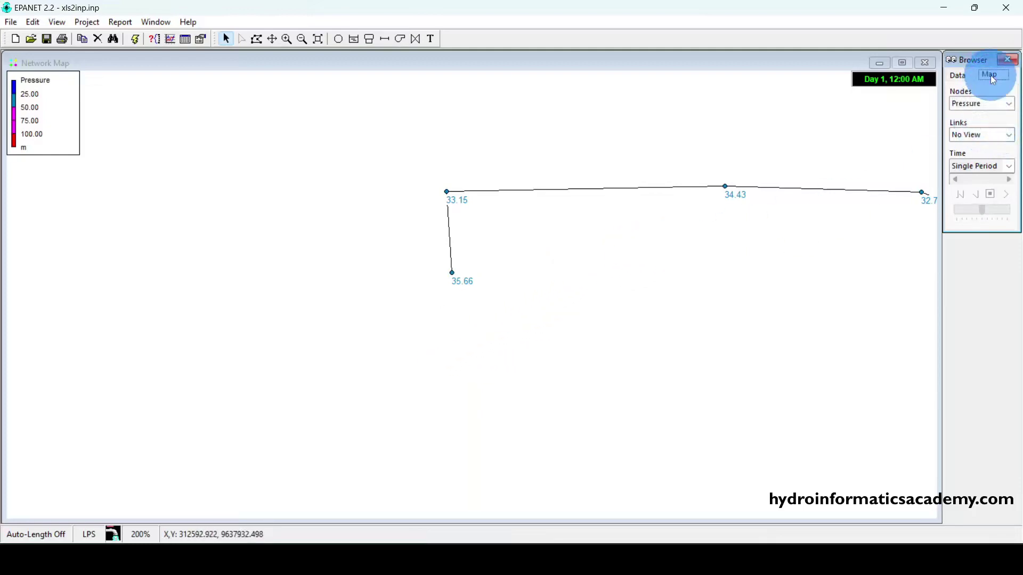
pyautogui.click(974, 138)
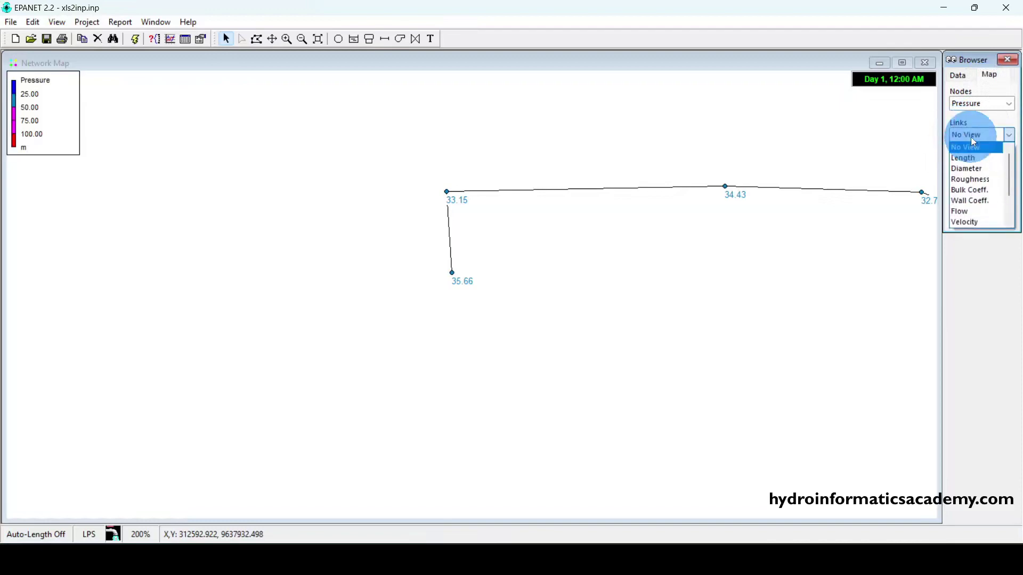
pyautogui.click(966, 212)
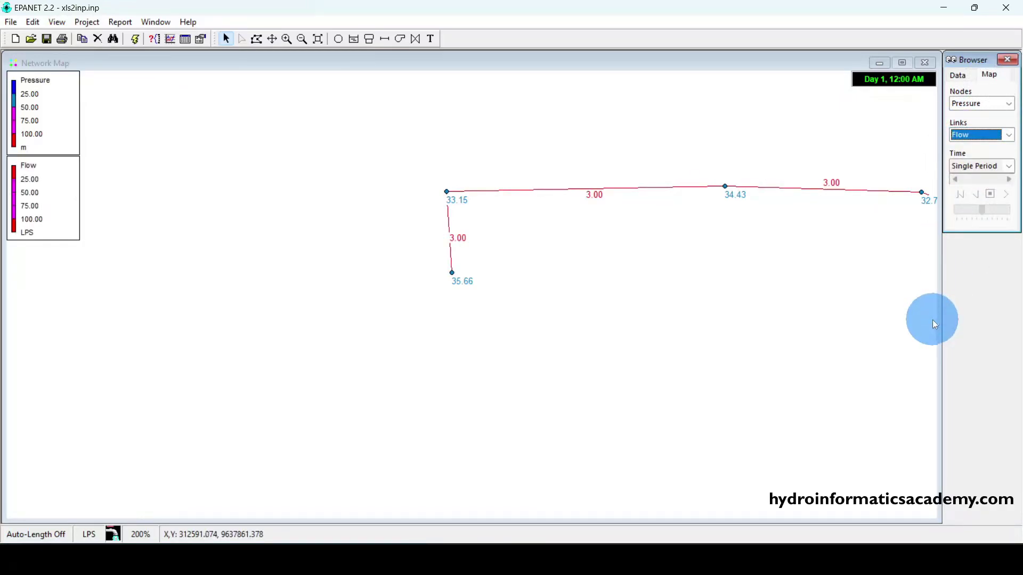